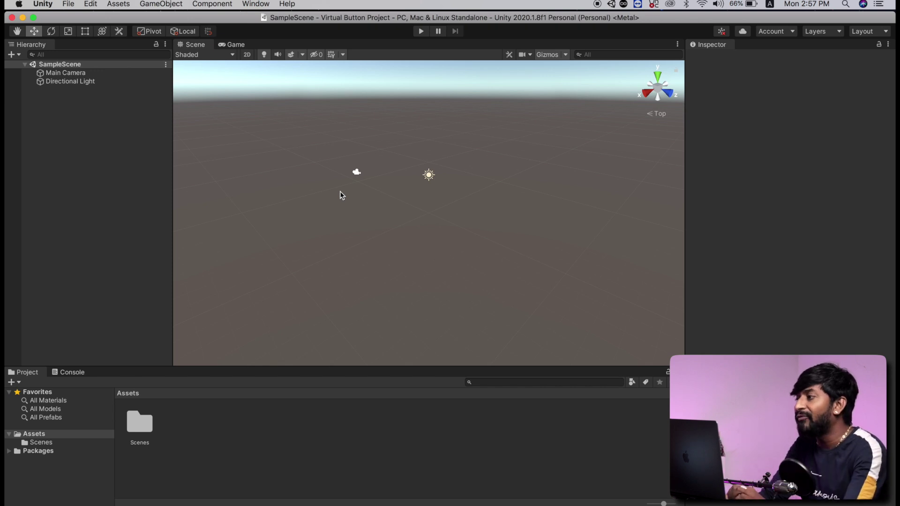
Switch to the Safari browser and search Google for "vuforia"
key("super+Tab")
left_click(398, 229)
type("vufoi")
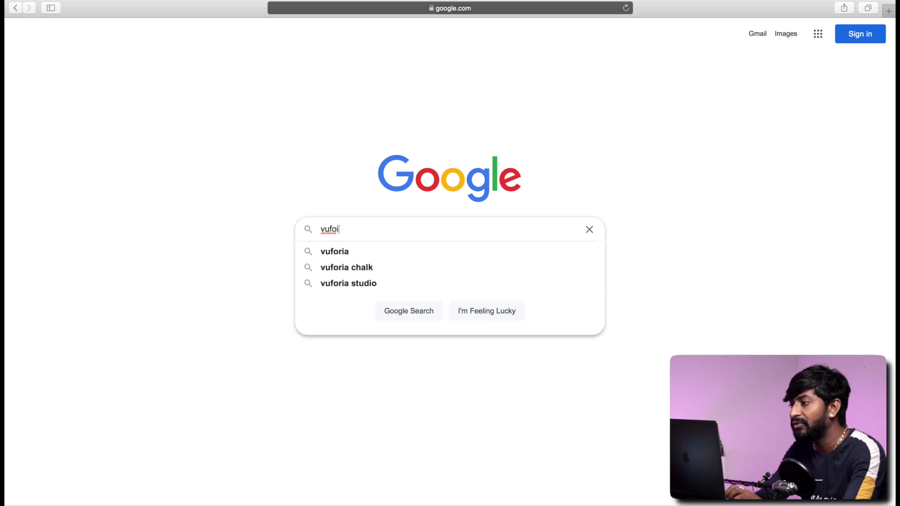
key("BackSpace")
type("ria")
key("Return")
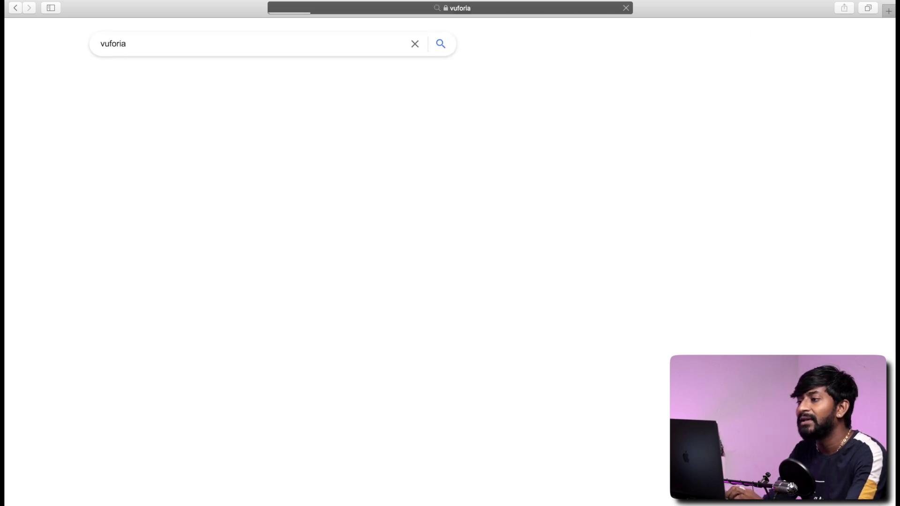
Open the Vuforia developer portal and log in with the saved account e-mail and password
left_click(155, 136)
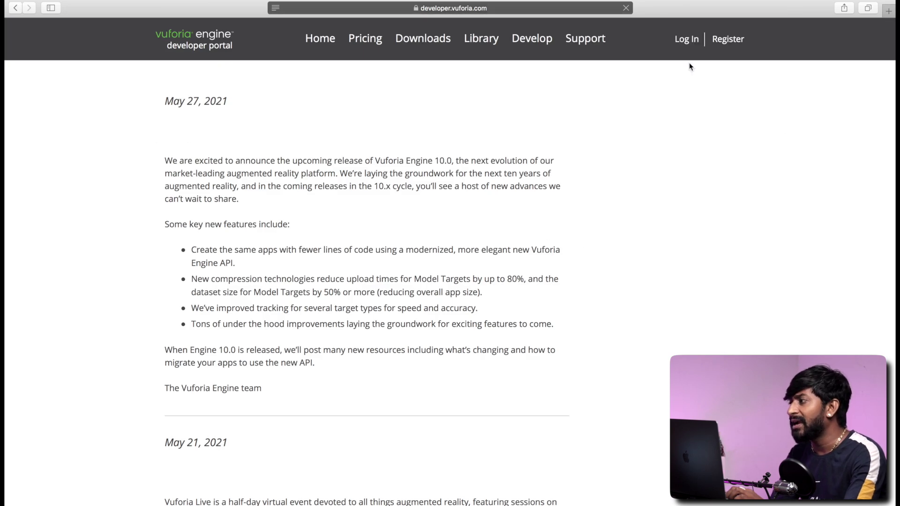
left_click(687, 40)
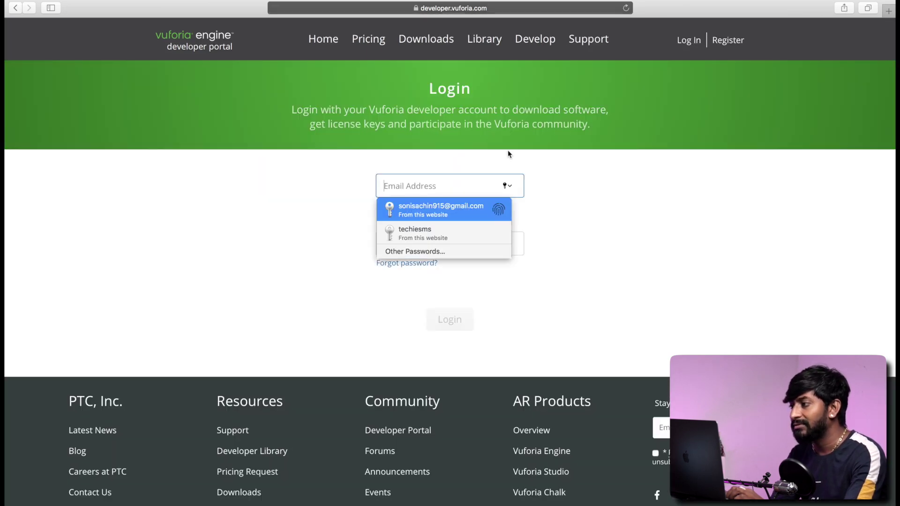
key("Return")
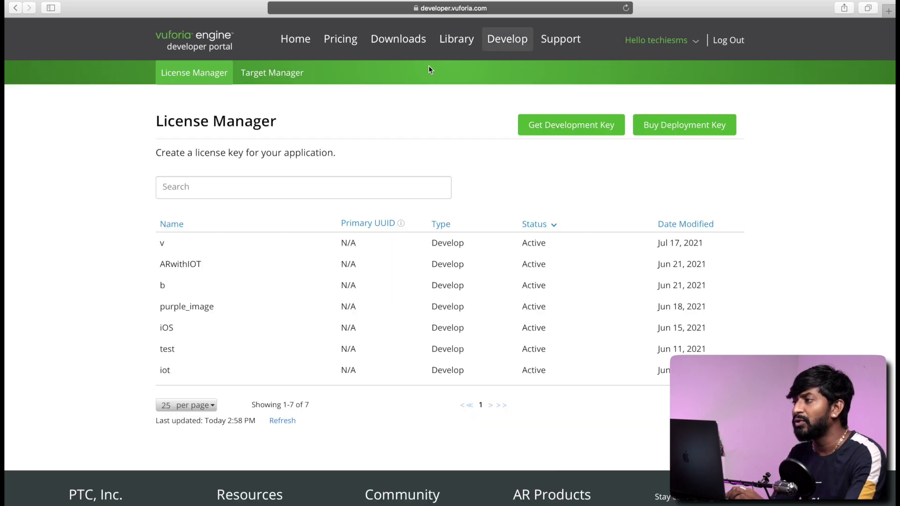
Download the Unity package add-vuforia-package-9-8-11.unitypackage, agreeing to the software license
left_click(411, 41)
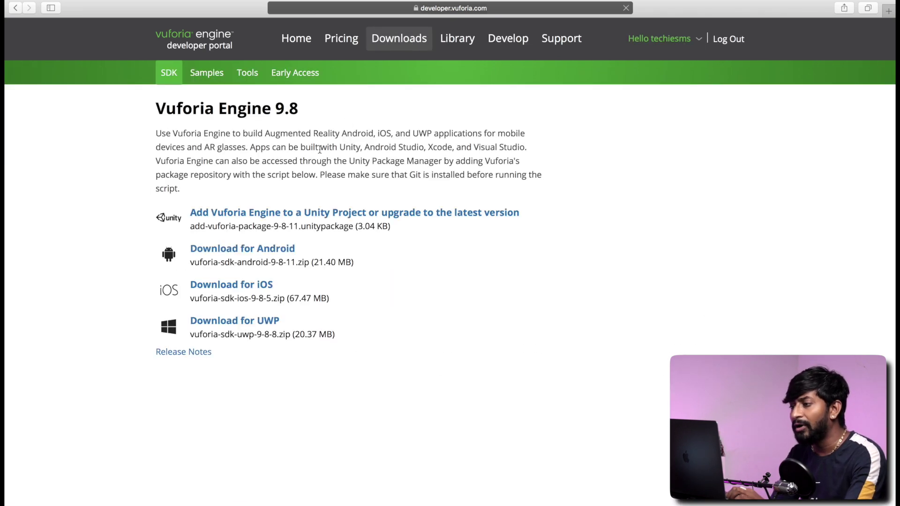
left_click(223, 214)
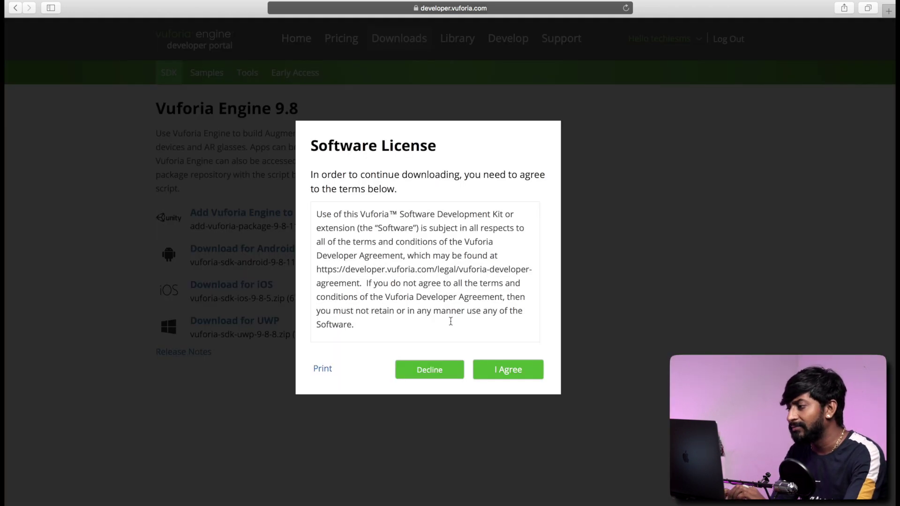
left_click(498, 370)
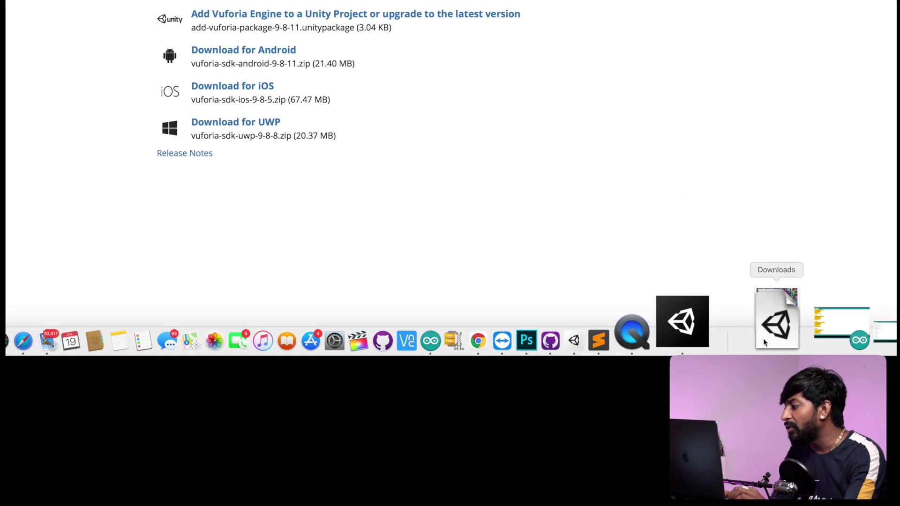
Import the downloaded add-vuforia-package-9-8-11 into the Unity project and accept the update to Vuforia Engine 9.8.11
left_click(768, 330)
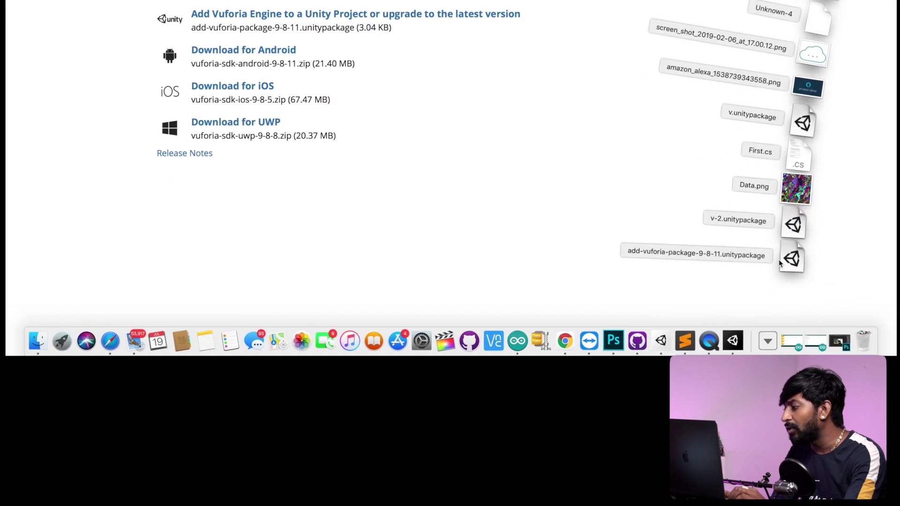
left_click(788, 260)
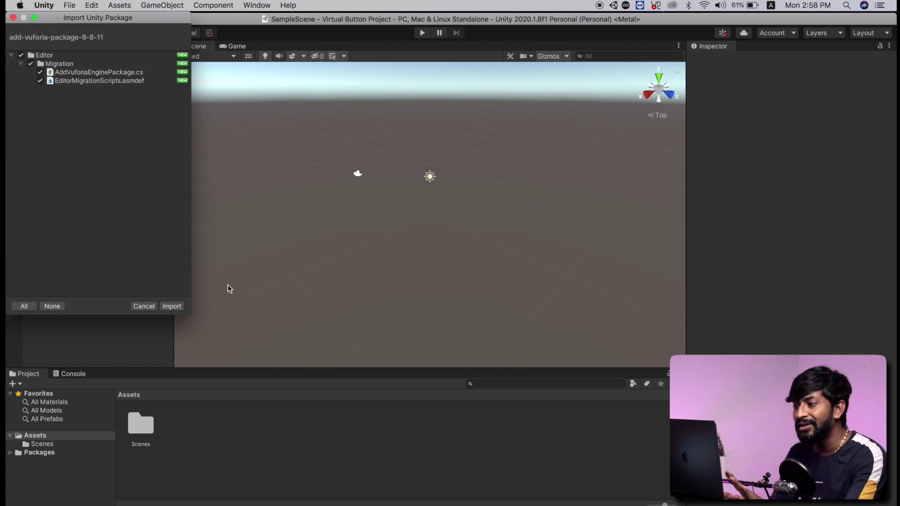
left_click(172, 306)
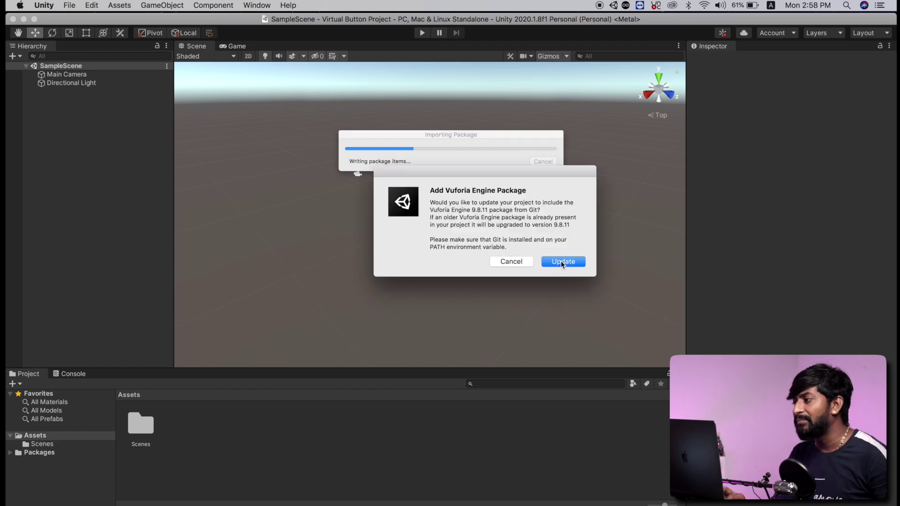
left_click(561, 262)
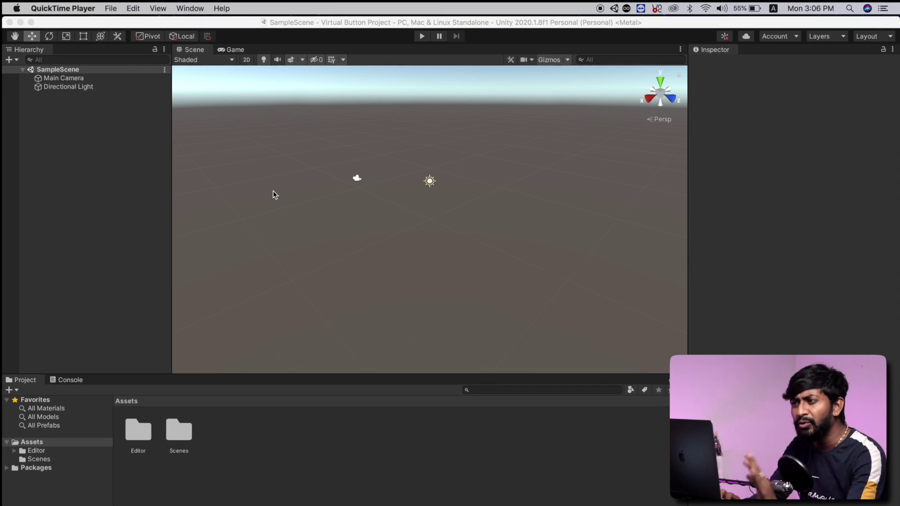
right_click(80, 162)
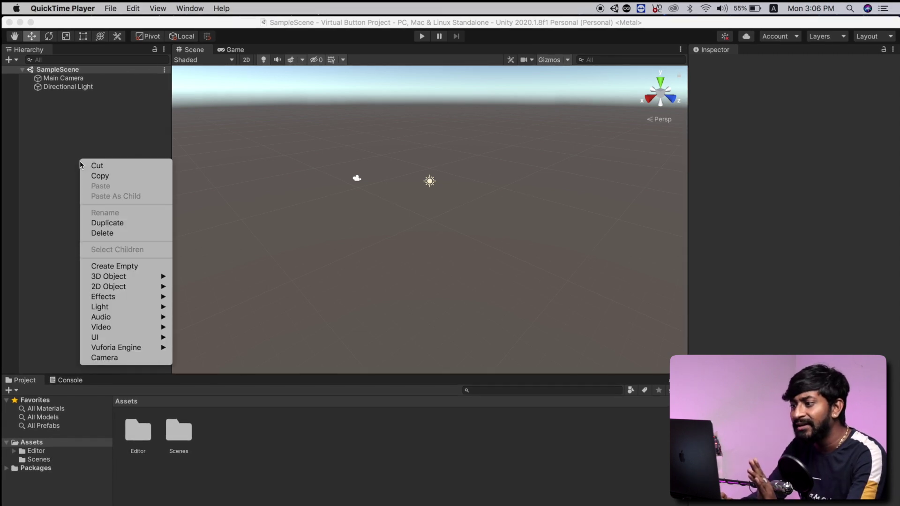
mouse_move(125, 353)
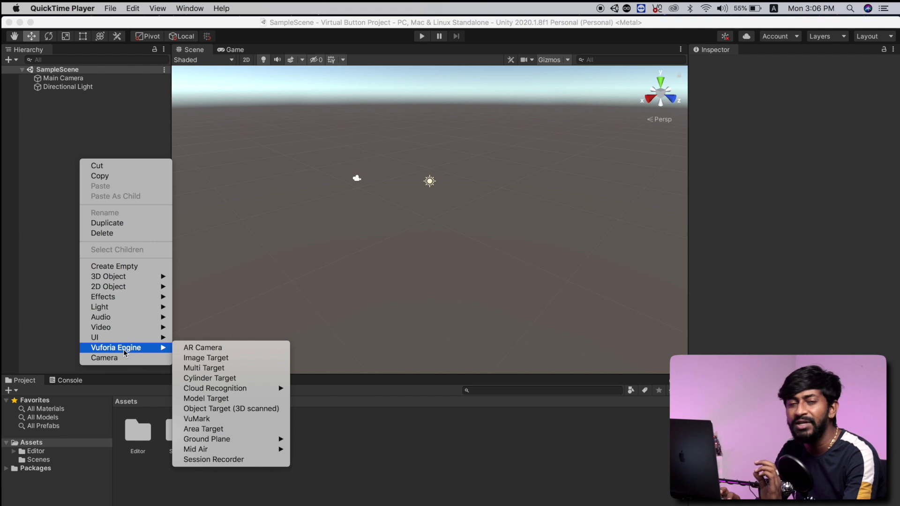
left_click(29, 286)
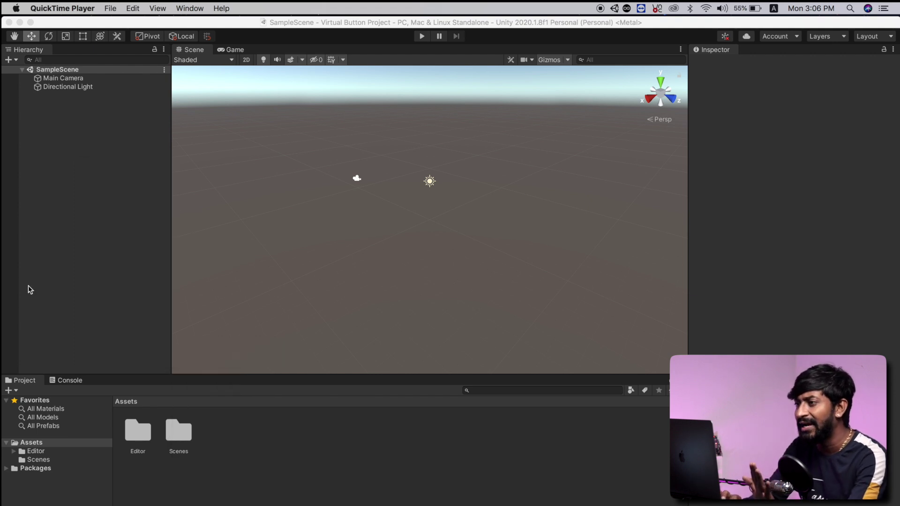
Add a Vuforia Engine AR Camera to SampleScene and select it
right_click(58, 201)
mouse_move(108, 384)
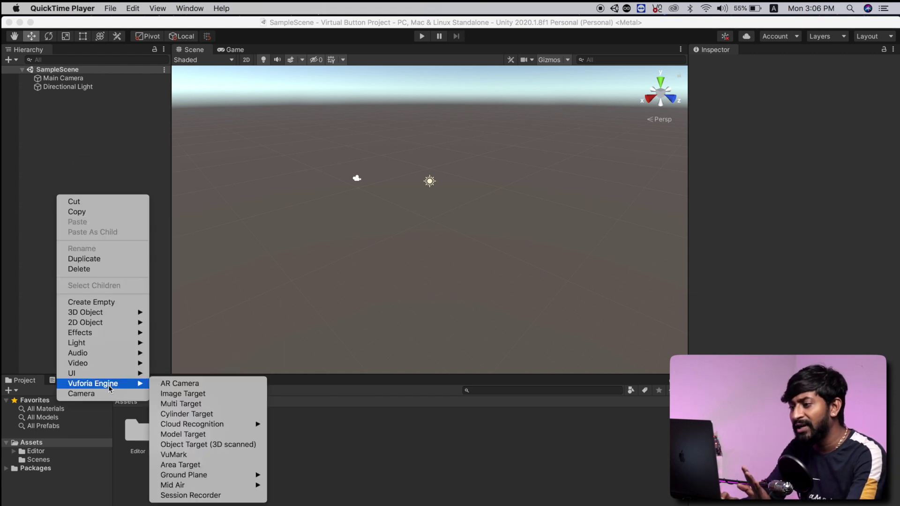
left_click(179, 383)
left_click(71, 97)
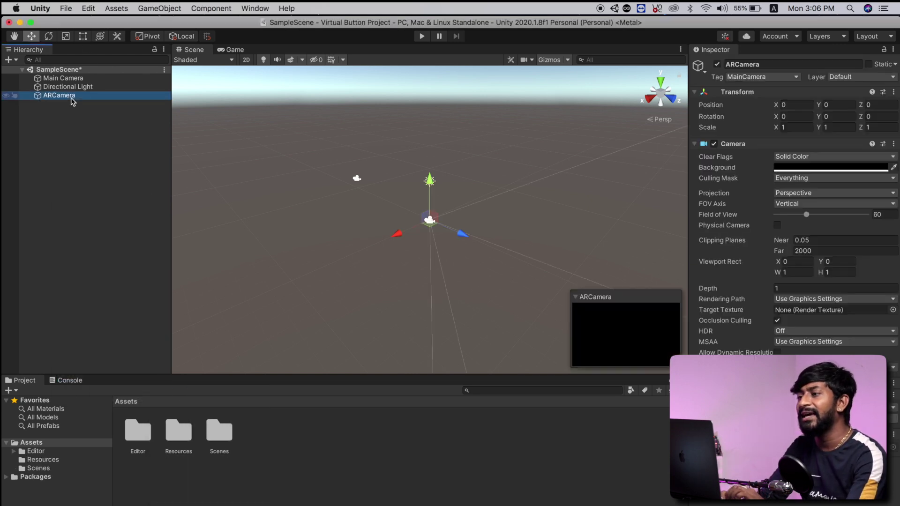
Delete the Main Camera from the scene and select the ARCamera
left_click(80, 78)
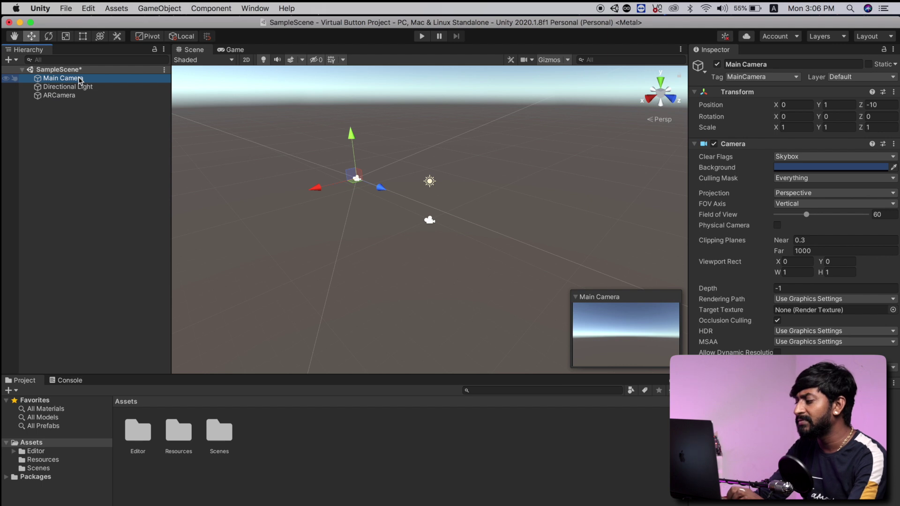
key("super+BackSpace")
left_click(74, 87)
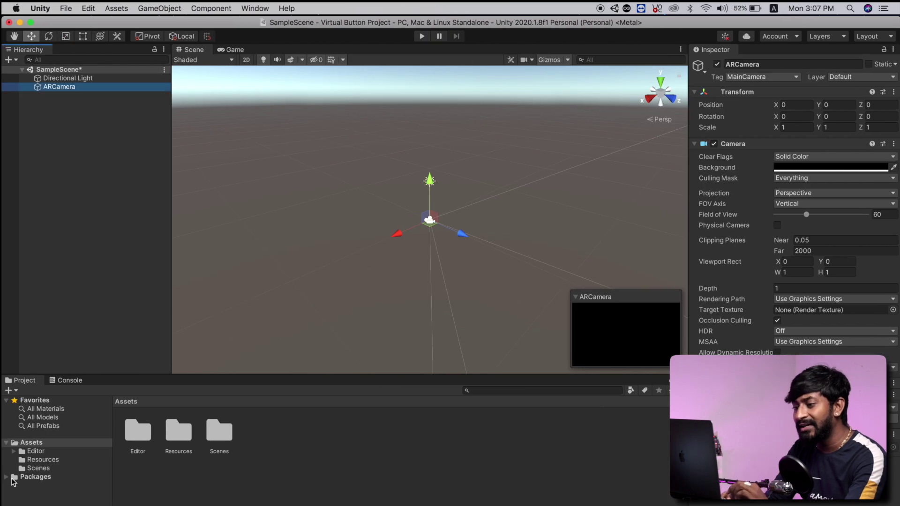
Preview the image test.jpg from the desktop files in Finder, and return to Unity
left_click(37, 496)
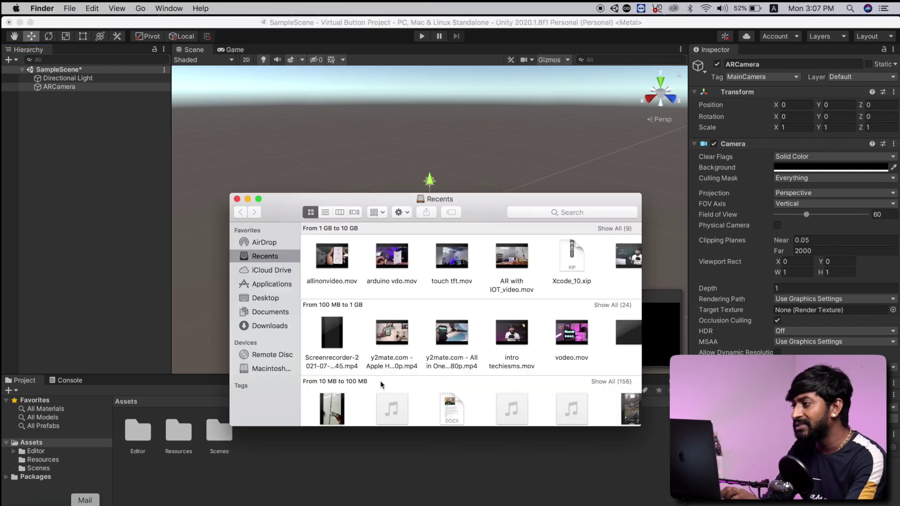
left_click(265, 298)
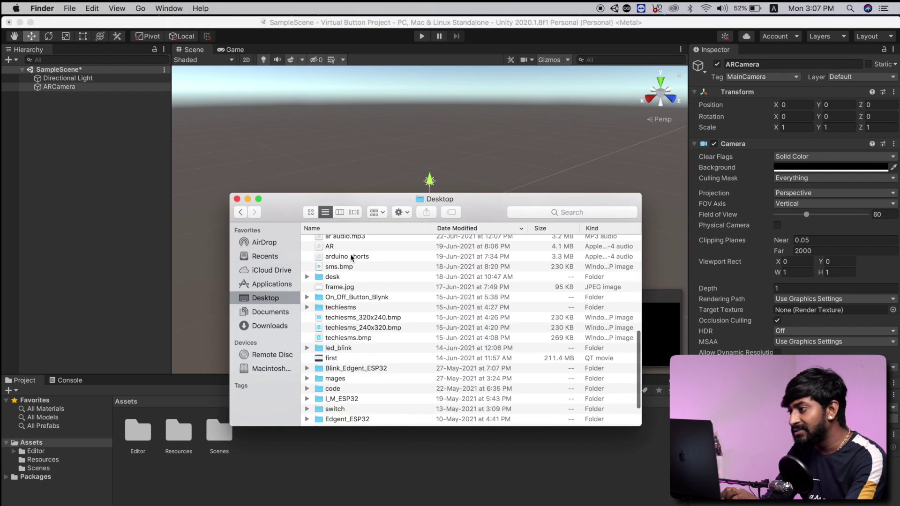
double_click(349, 252)
left_click(341, 274)
key("space")
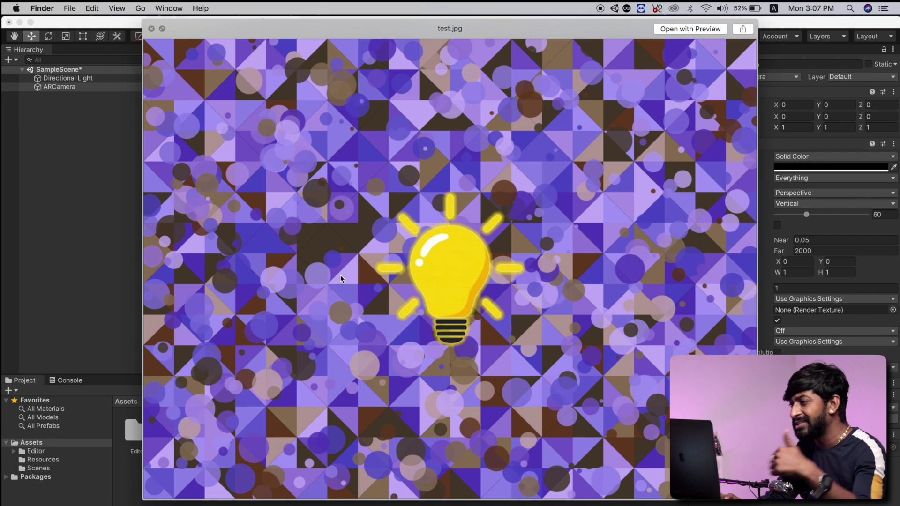
key("space")
left_click(135, 215)
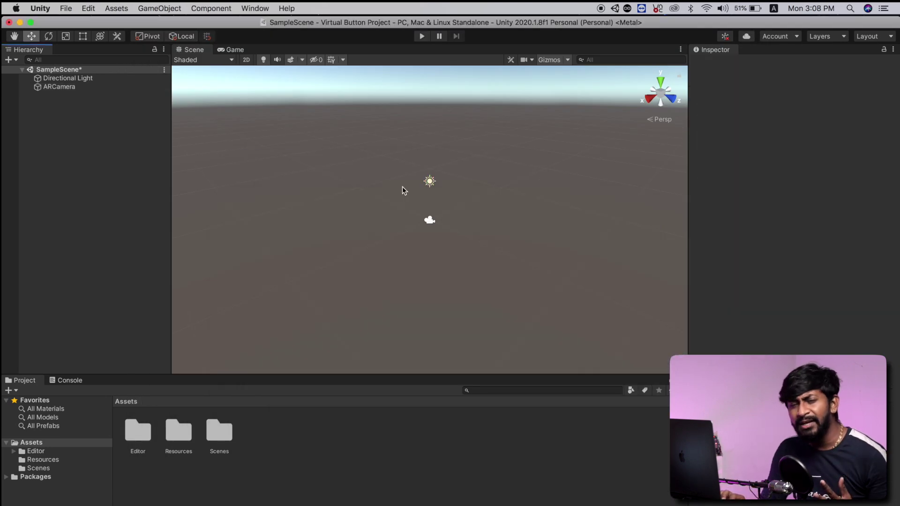
Switch to the Vuforia developer portal in Safari and create a Device target database named Virtual_Image
key("super+Tab")
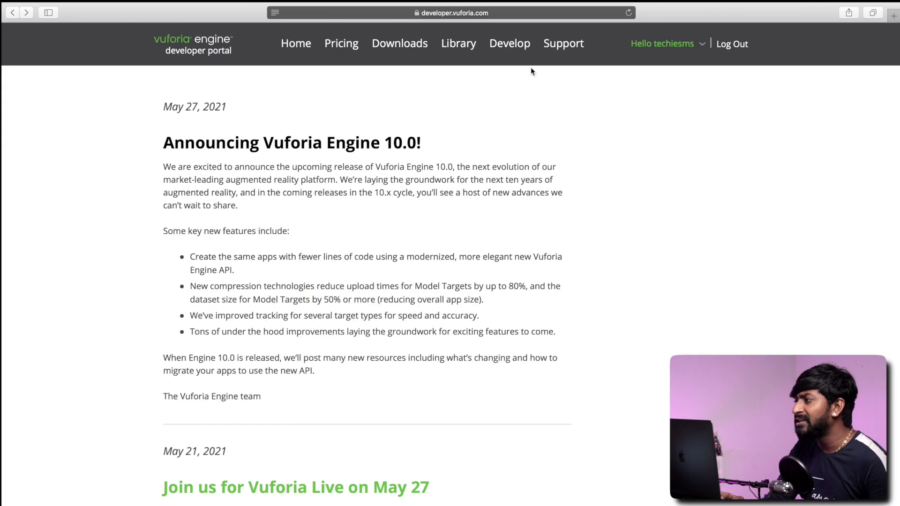
left_click(508, 43)
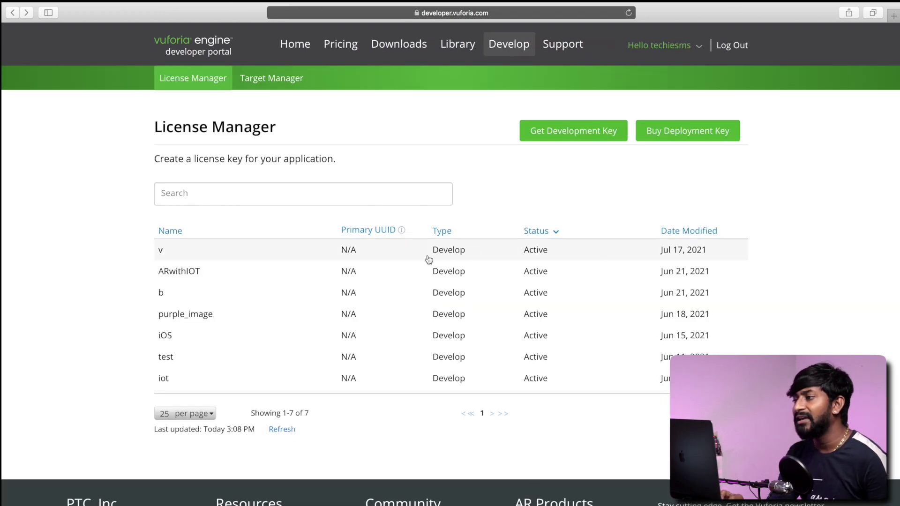
left_click(274, 79)
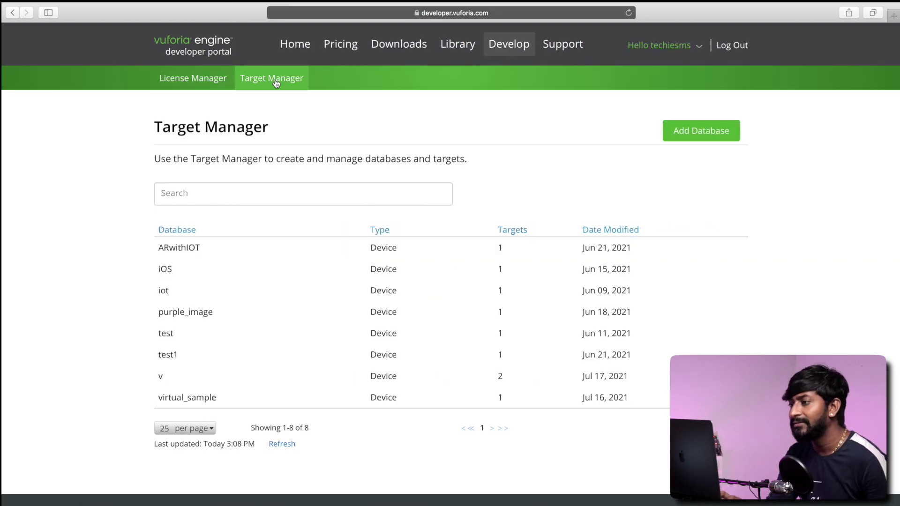
left_click(693, 135)
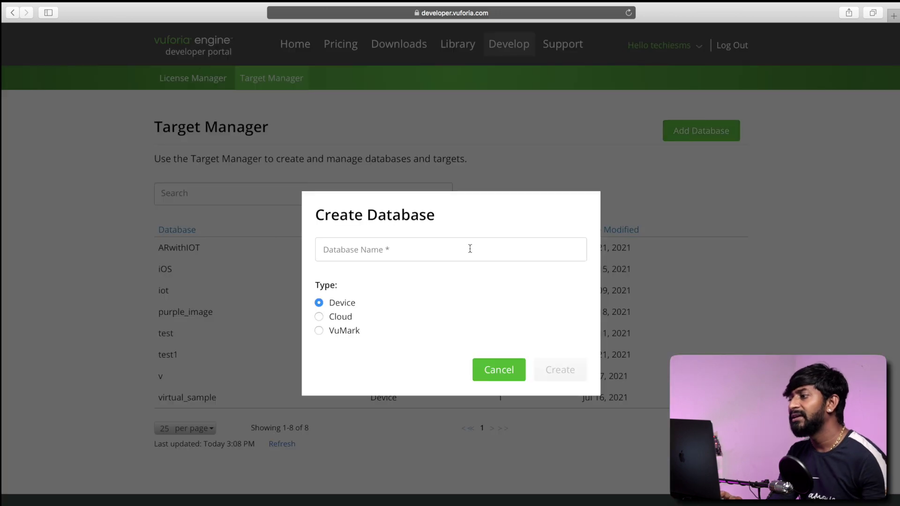
left_click(418, 253)
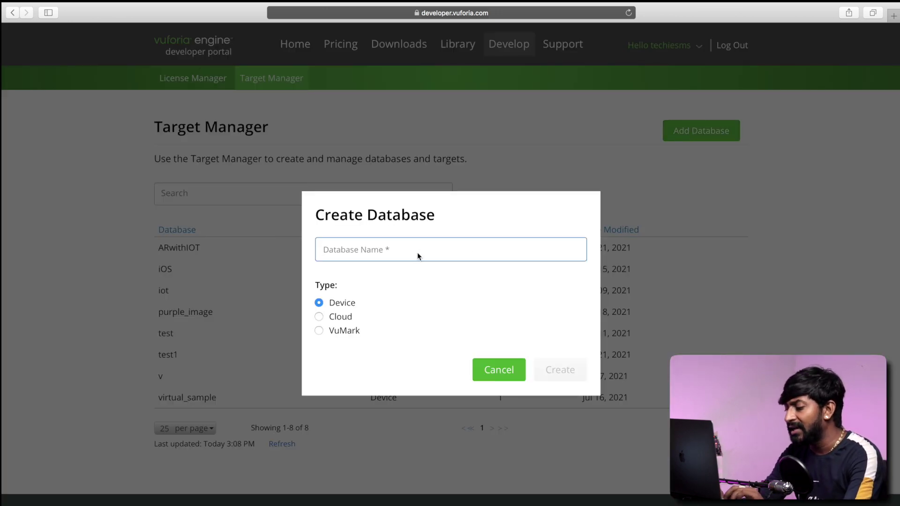
type("Virtual Image")
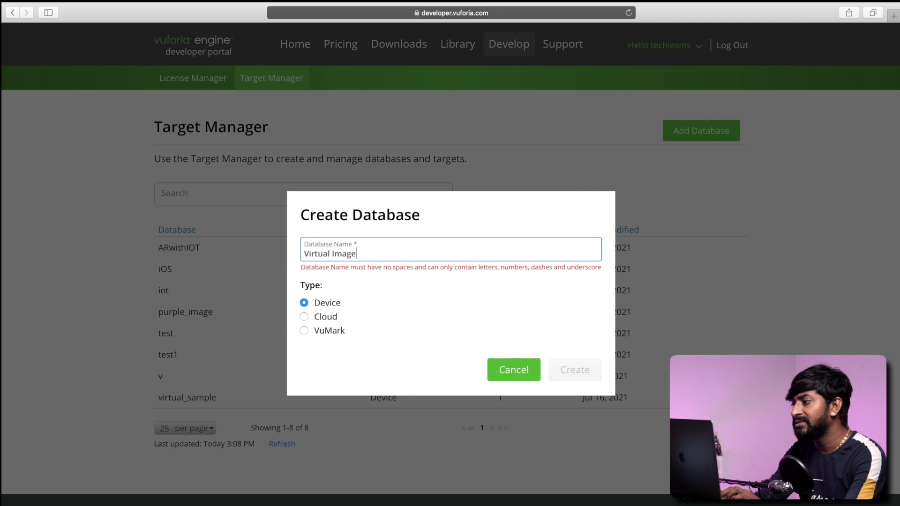
key("BackSpace")
type("_")
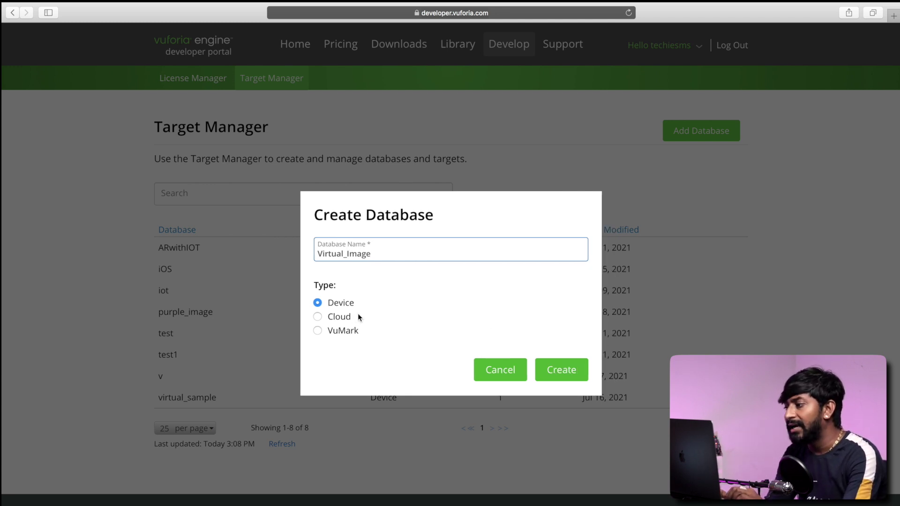
left_click(568, 369)
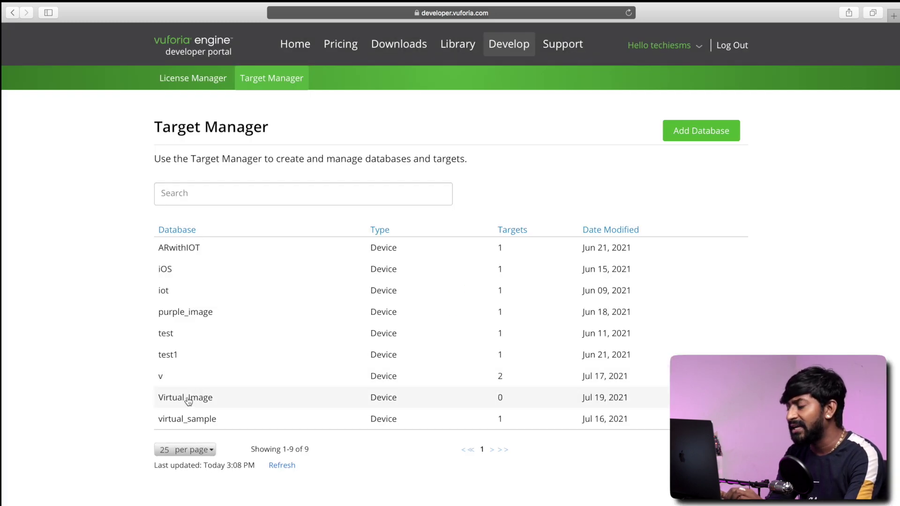
Start a new Single Image target in the Virtual_Image database and choose test.jpg from the Virtual Button folder on the Desktop as its file
left_click(187, 398)
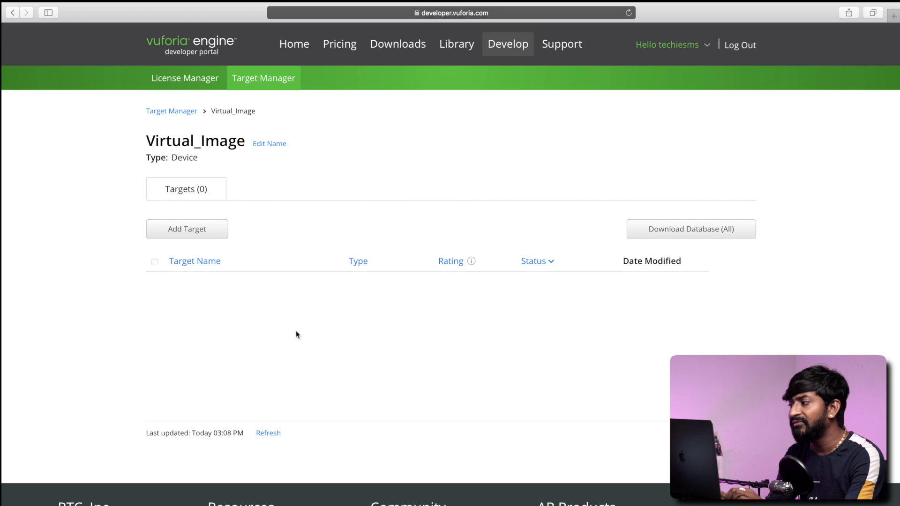
left_click(200, 234)
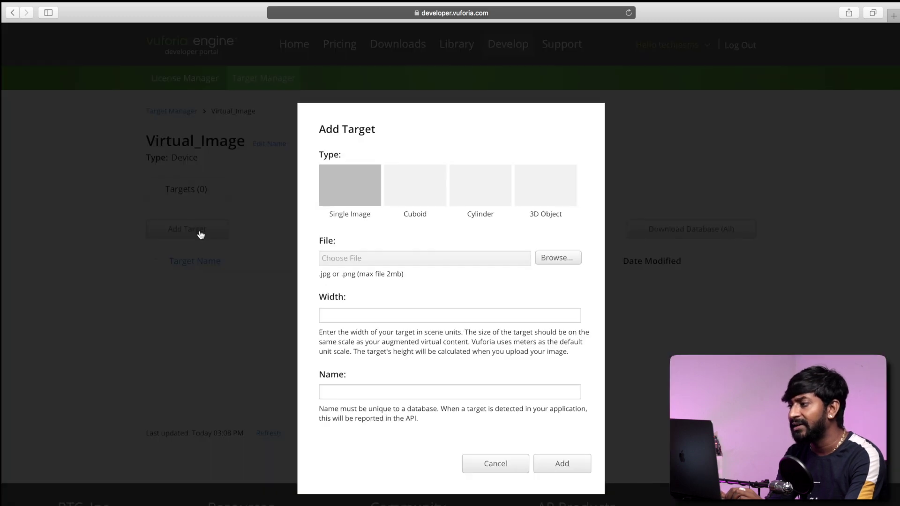
left_click(564, 257)
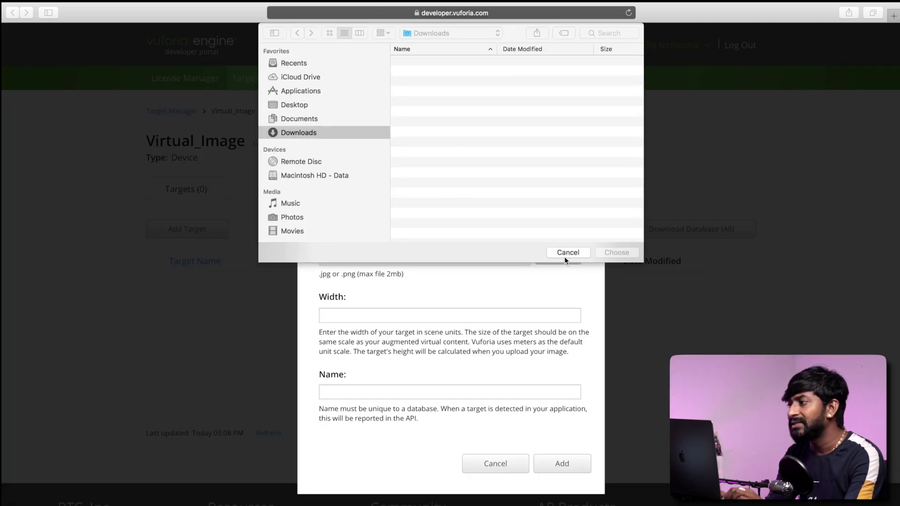
left_click(293, 105)
left_click(445, 63)
scroll(448, 183, "down", 15)
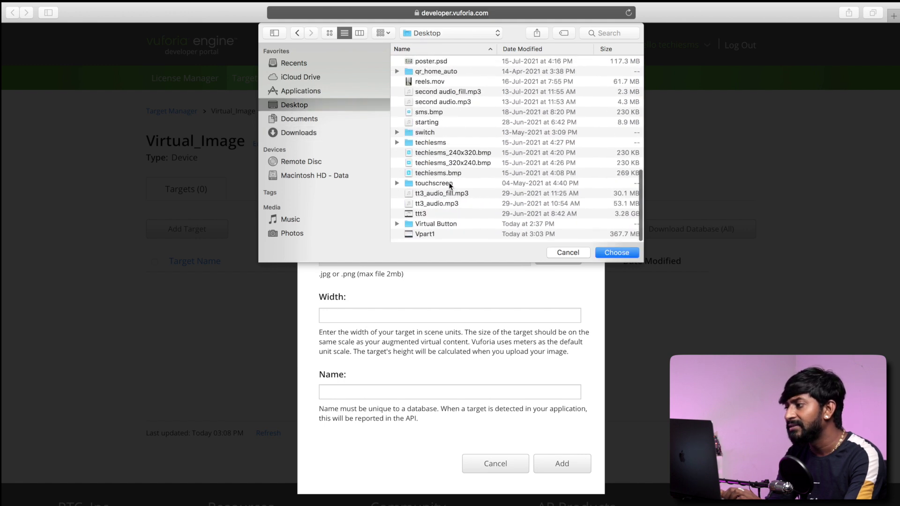
double_click(437, 227)
left_click(420, 92)
key("space")
key("space")
left_click(615, 252)
Set the target's width to 1 and add it to the database
left_click(408, 315)
type("1")
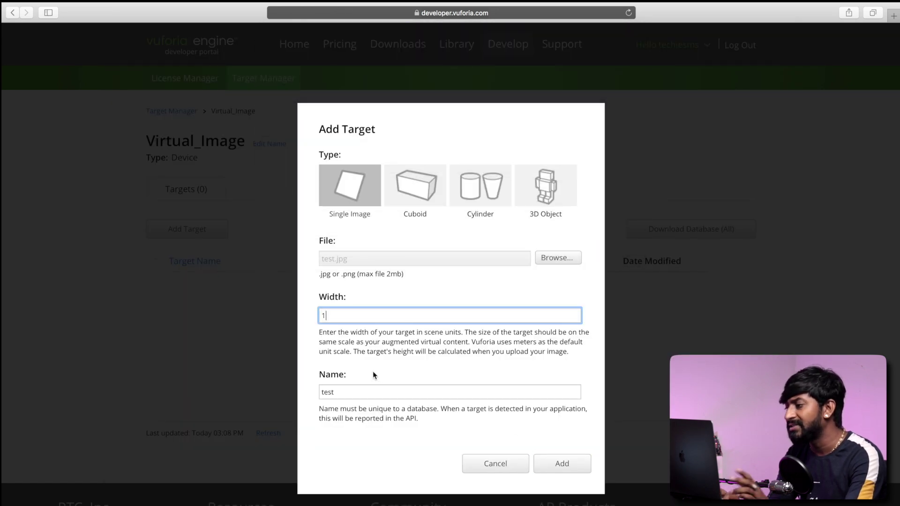
left_click(588, 460)
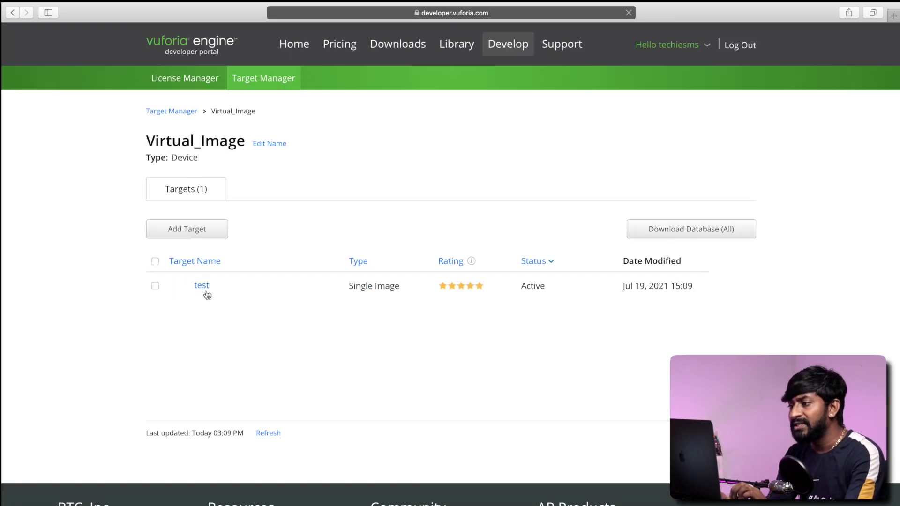
Select the test target and download the database for the Unity Editor platform
left_click(155, 285)
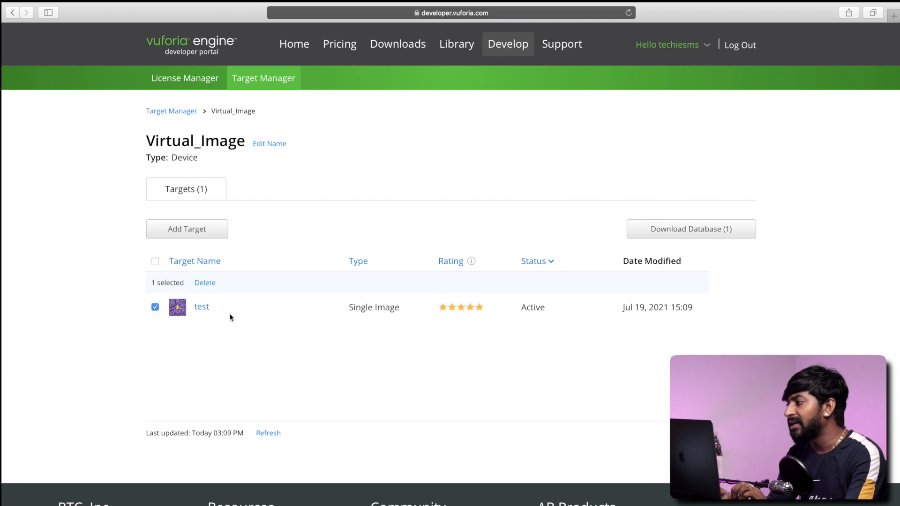
left_click(691, 233)
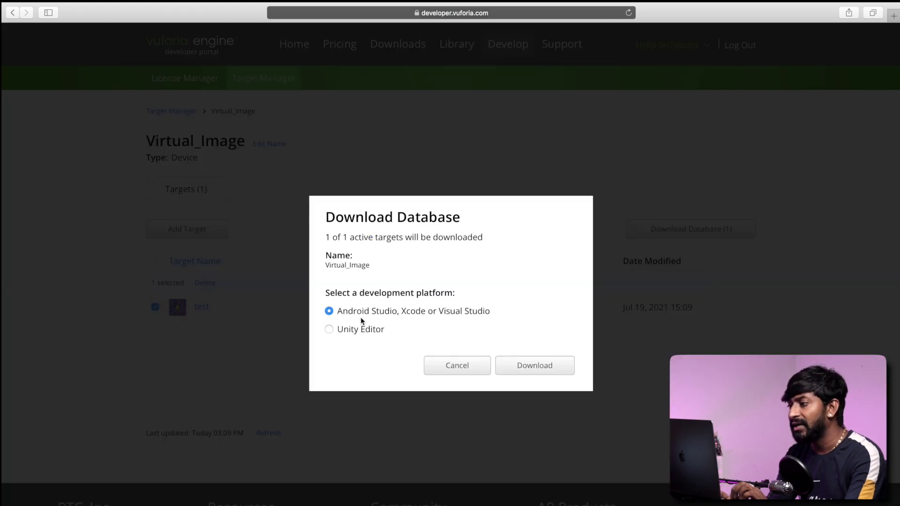
left_click(329, 329)
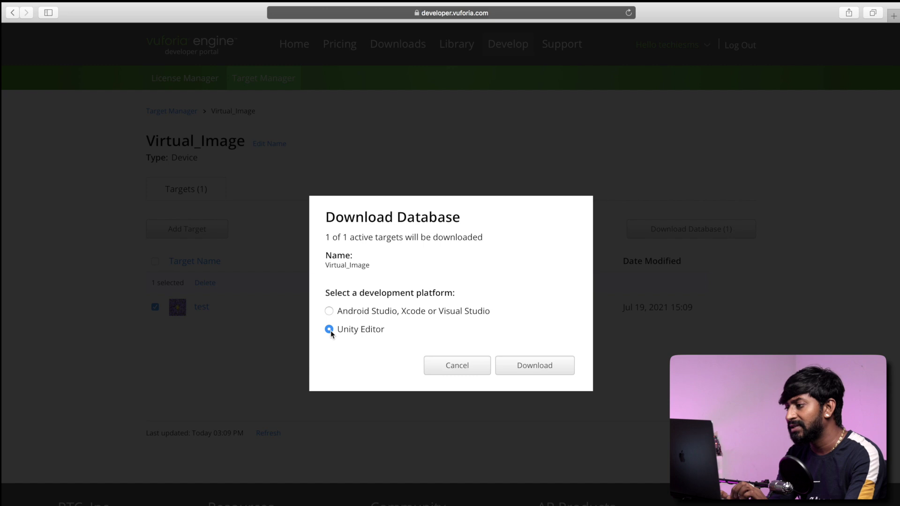
left_click(533, 373)
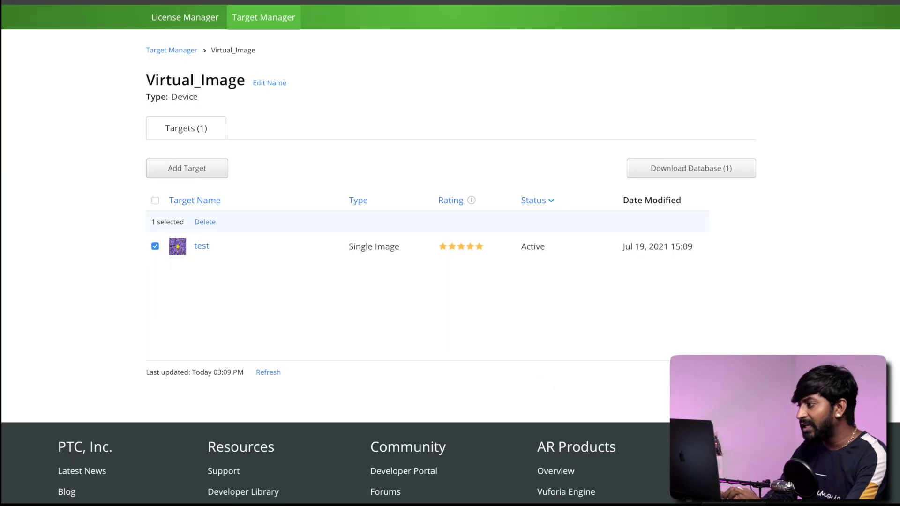
Open the downloaded Virtual_Image package in Unity and import all its assets into the project
mouse_move(629, 492)
left_click(772, 436)
left_click(791, 357)
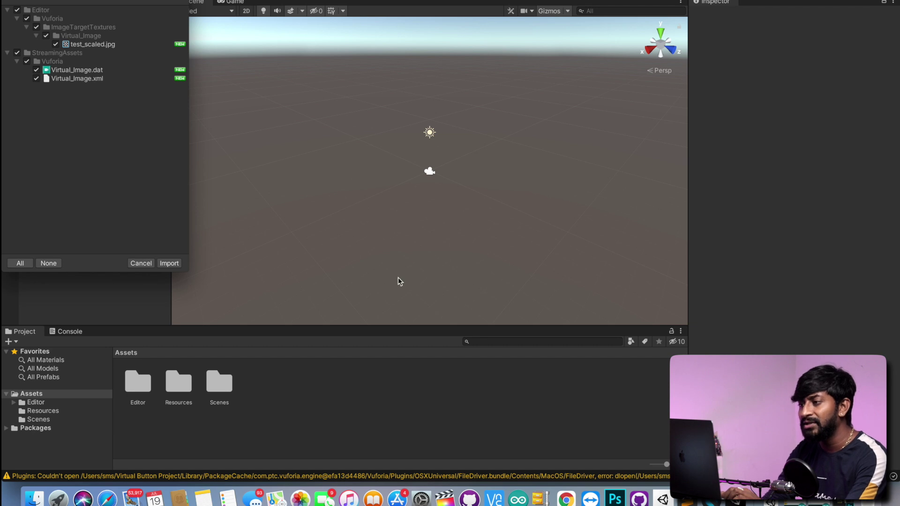
left_click(175, 263)
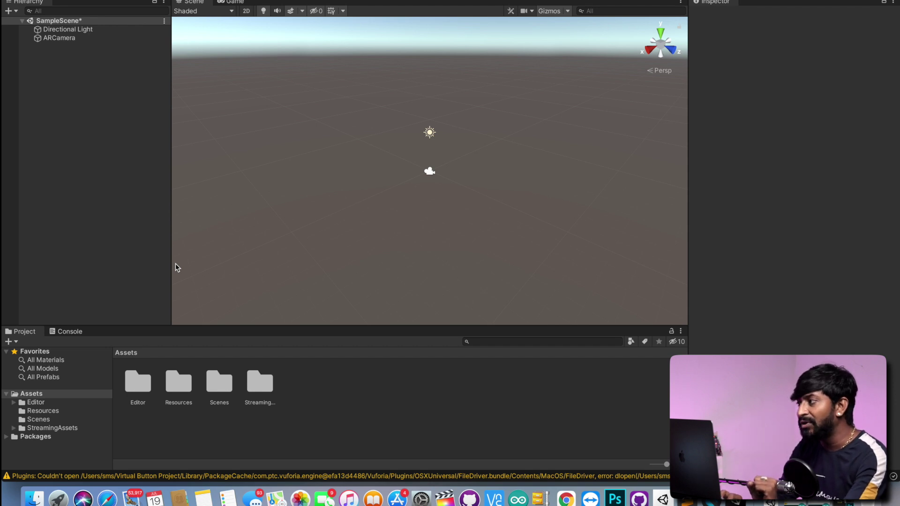
Open the ARCamera's Vuforia Engine configuration, and switch to the Vuforia developer portal in Safari
left_click(63, 39)
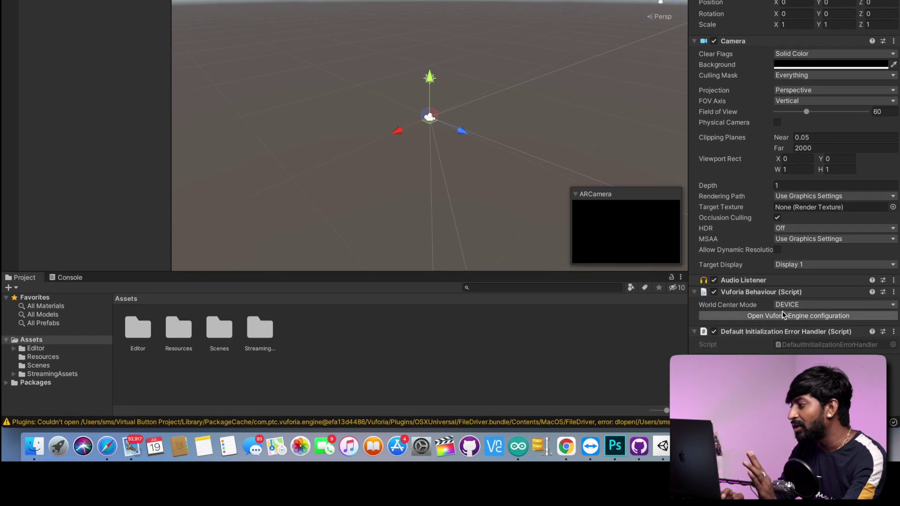
left_click(780, 303)
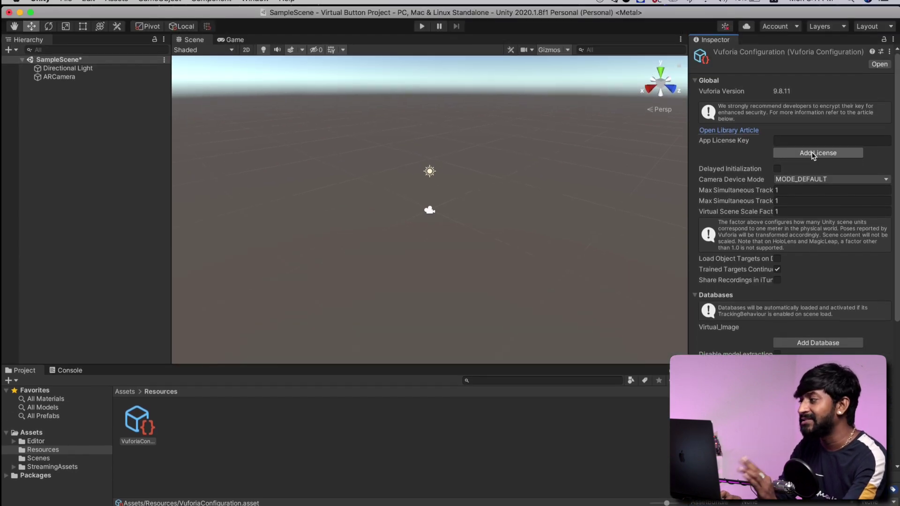
key("ctrl+Right")
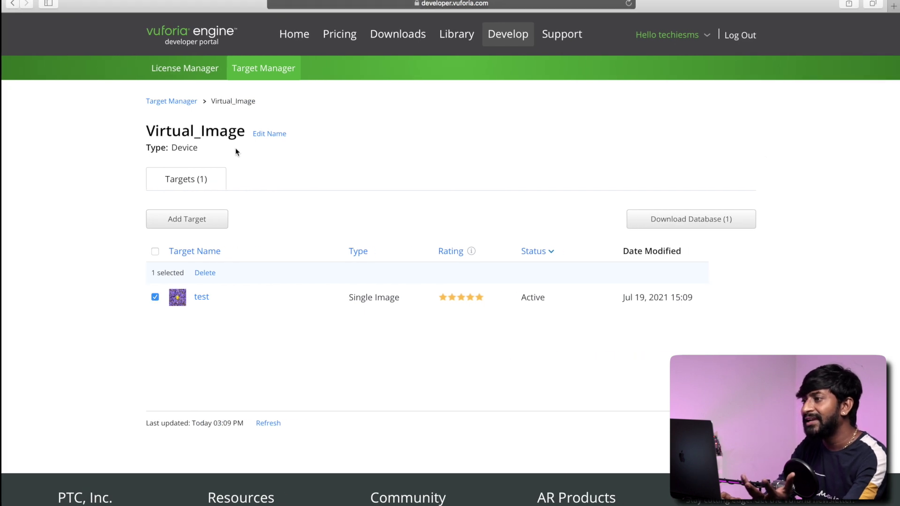
Create a free development license key named Virtual in the License Manager, accepting the developer agreement
left_click(196, 72)
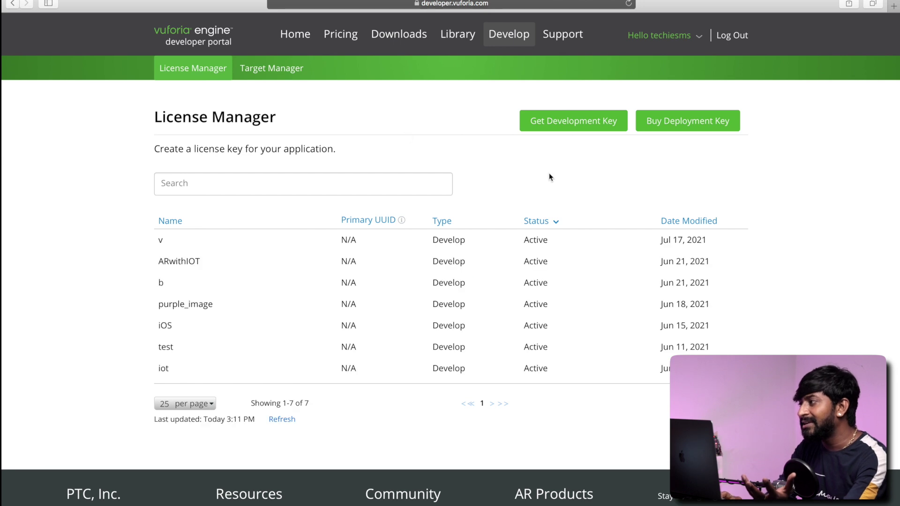
left_click(565, 126)
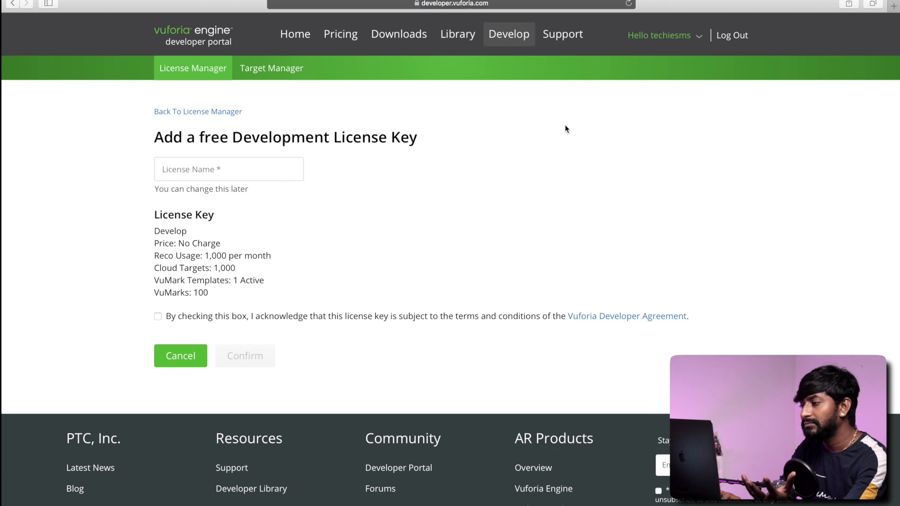
left_click(228, 169)
type("Virtual")
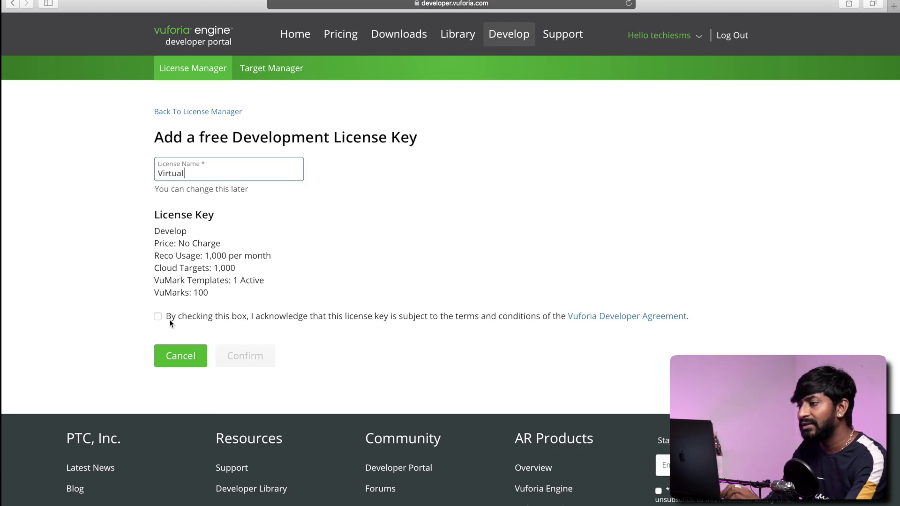
left_click(159, 316)
left_click(250, 354)
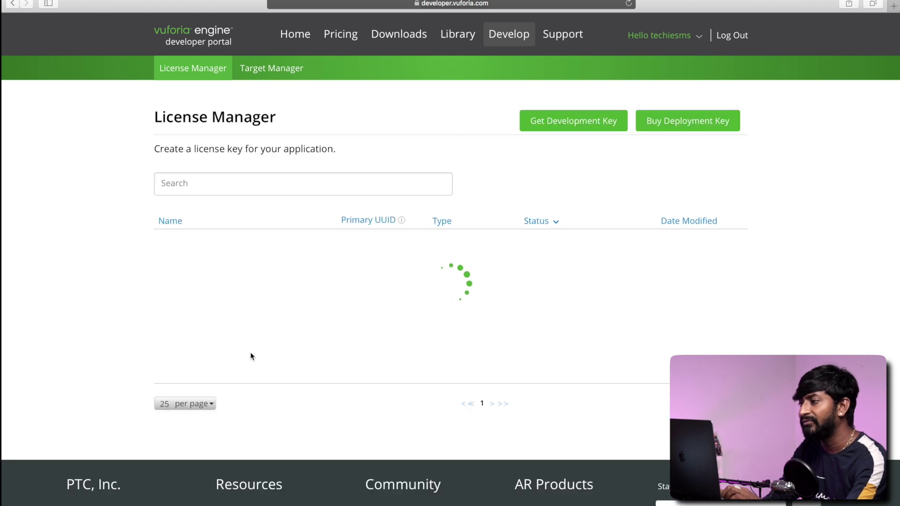
Copy the Virtual license's key and paste it into the App License Key field of the Vuforia configuration in Unity
left_click(187, 243)
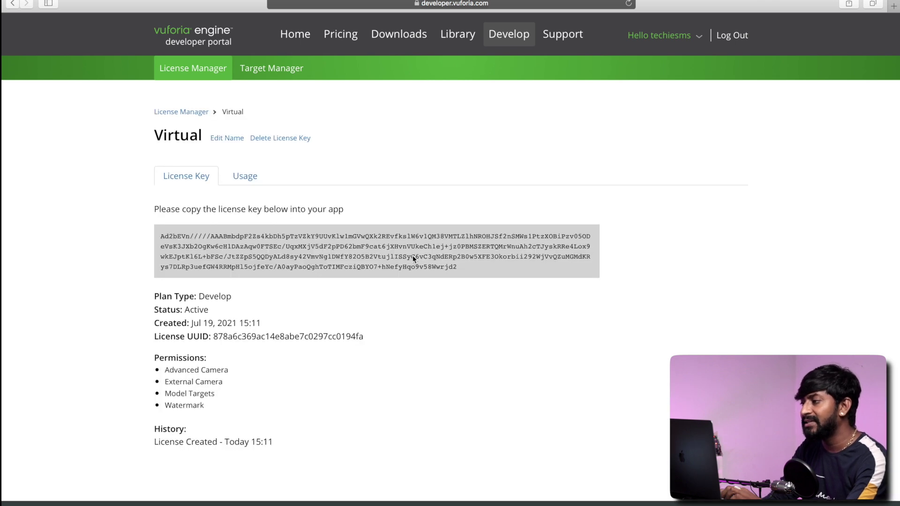
left_click(413, 258)
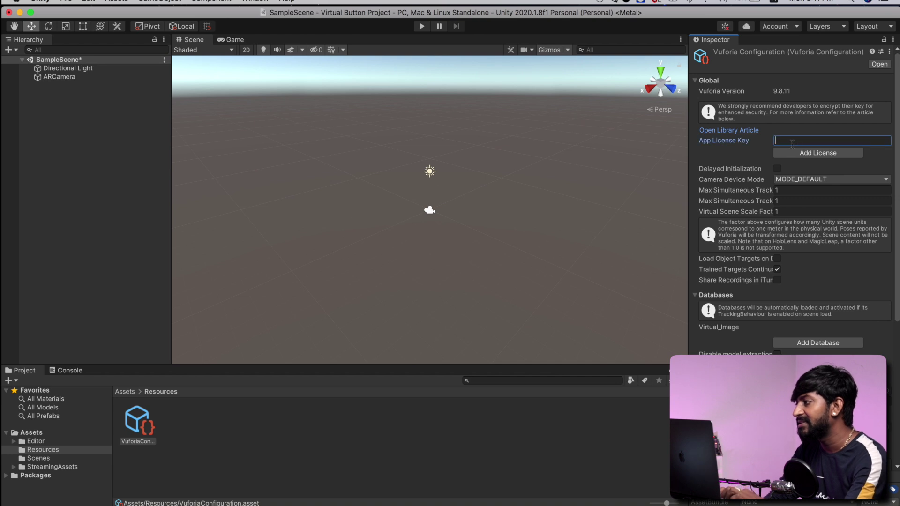
key("super+v")
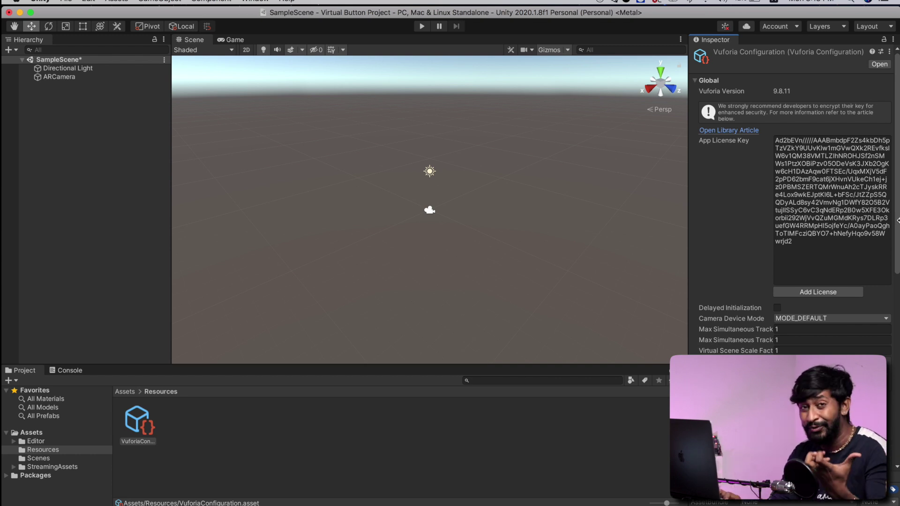
Add a Vuforia Engine Image Target as a child of the ARCamera
left_click(57, 77)
right_click(71, 76)
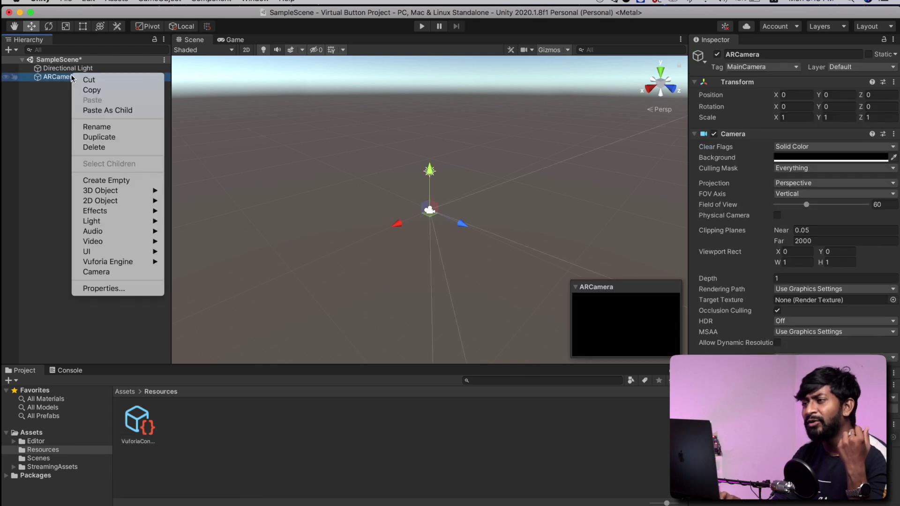
mouse_move(136, 262)
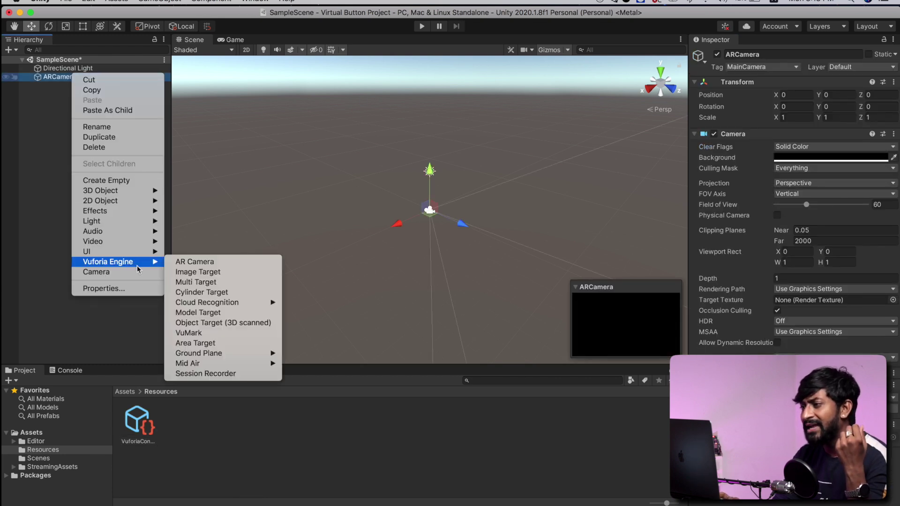
left_click(194, 273)
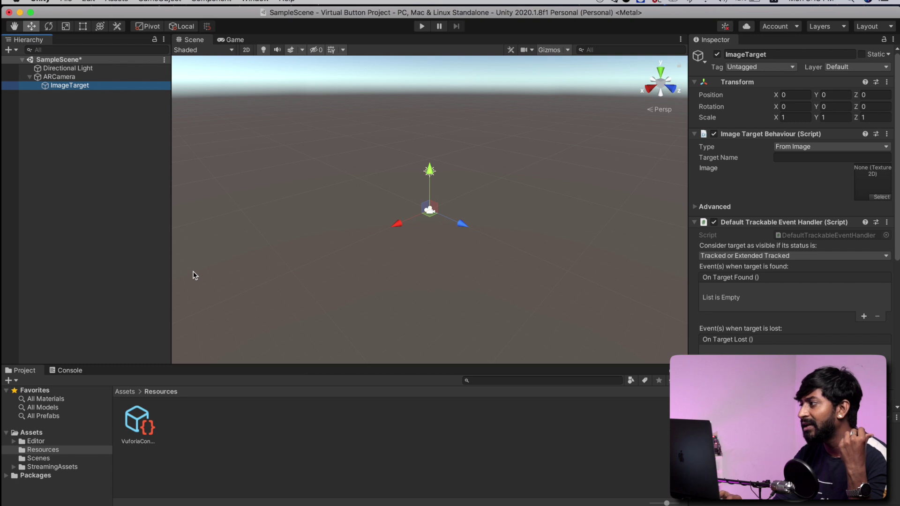
Set the ImageTarget's type to From Database and its database to Virtual_Image
left_click(832, 147)
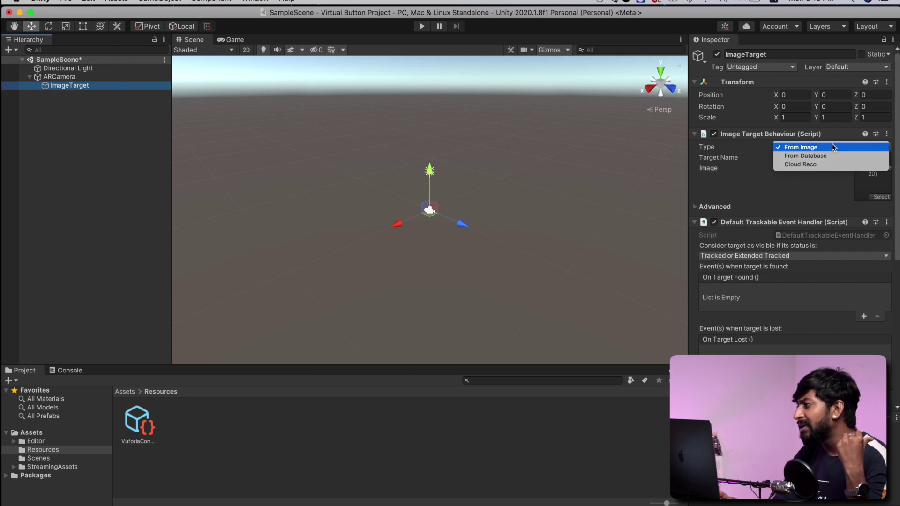
left_click(832, 156)
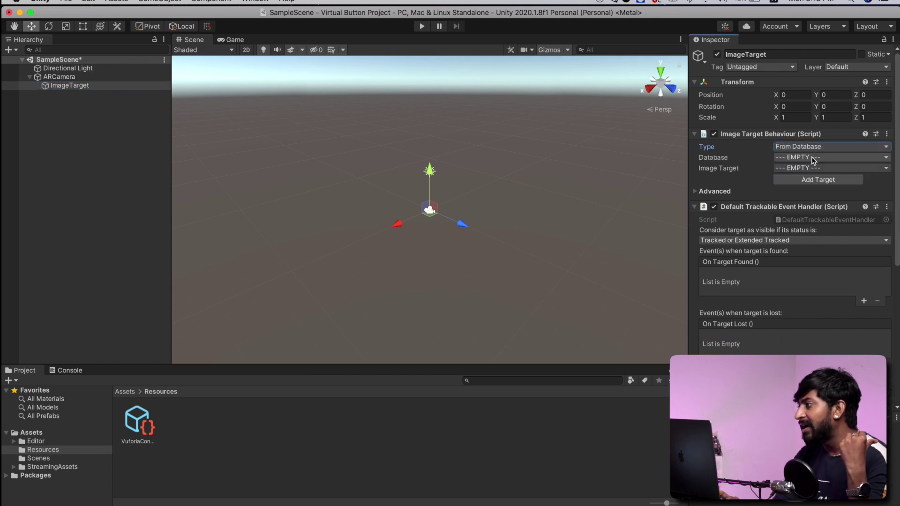
left_click(813, 160)
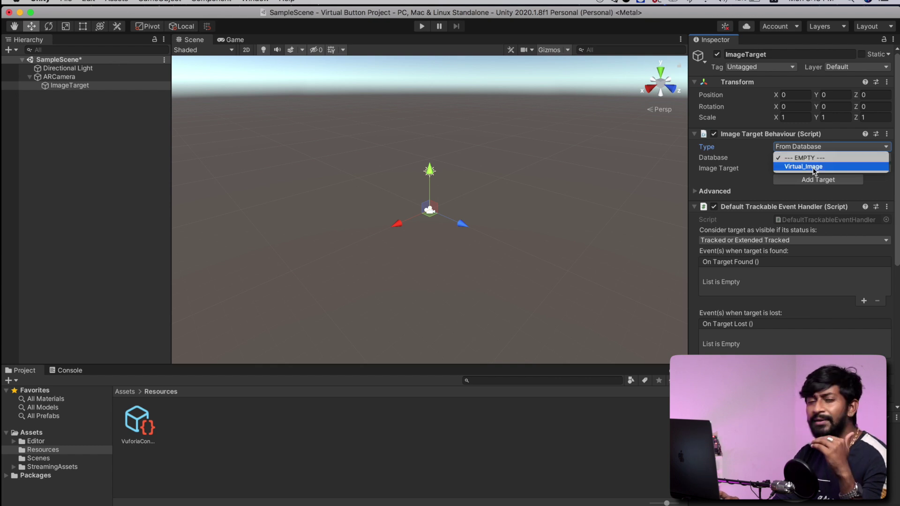
left_click(813, 168)
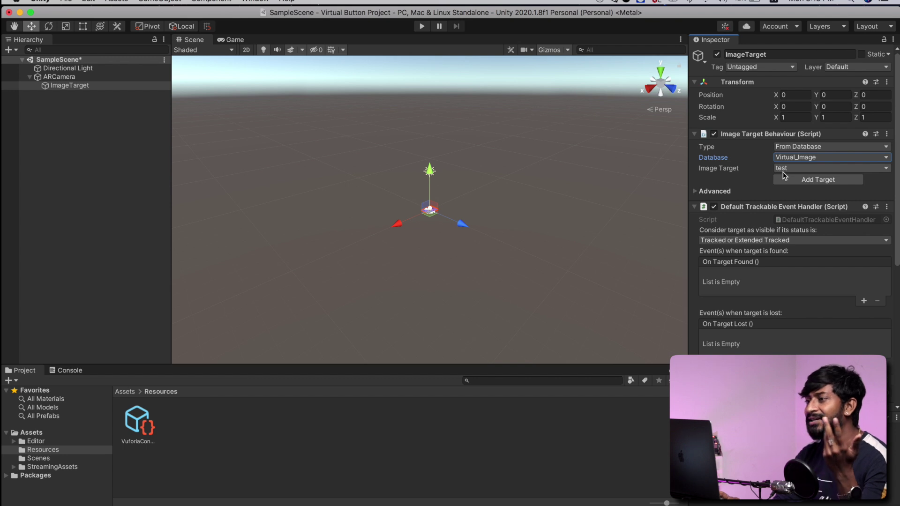
Add a virtual button from the ImageTarget's advanced settings, then select it in the hierarchy and focus the scene on it
scroll(412, 173, "up", 5)
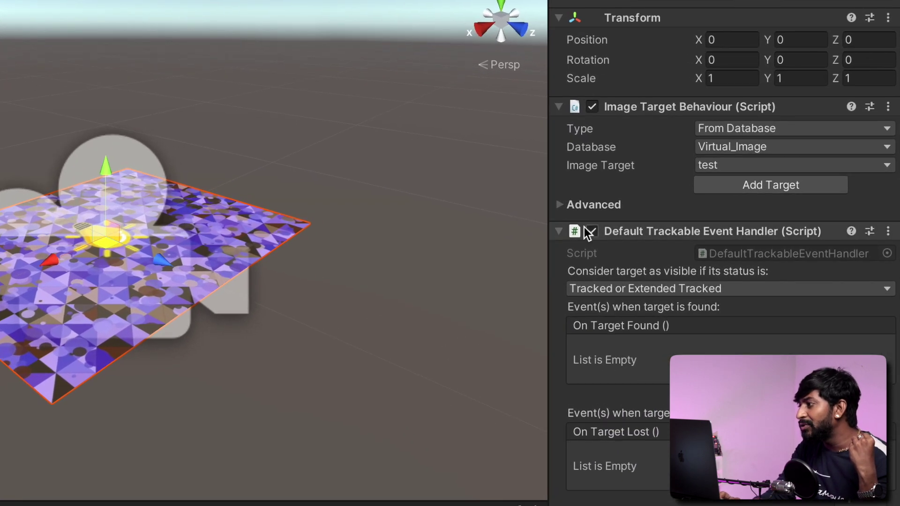
left_click(560, 206)
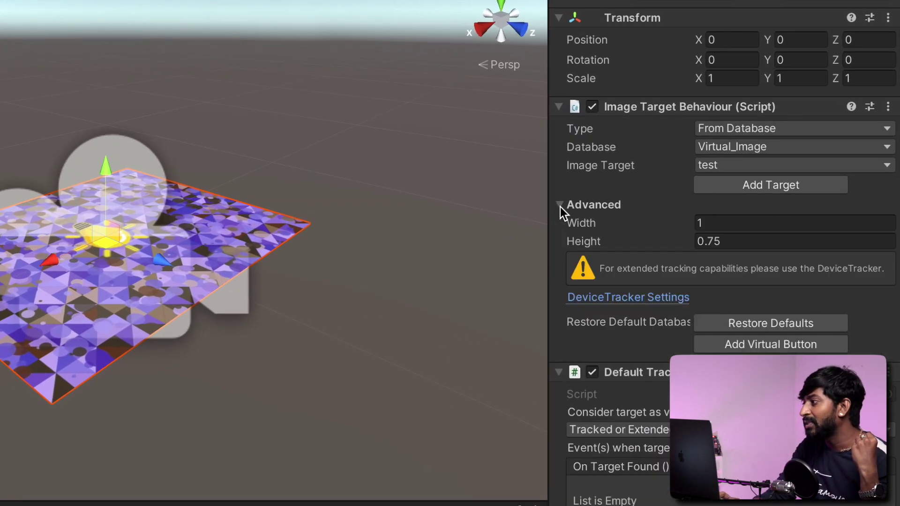
left_click(768, 344)
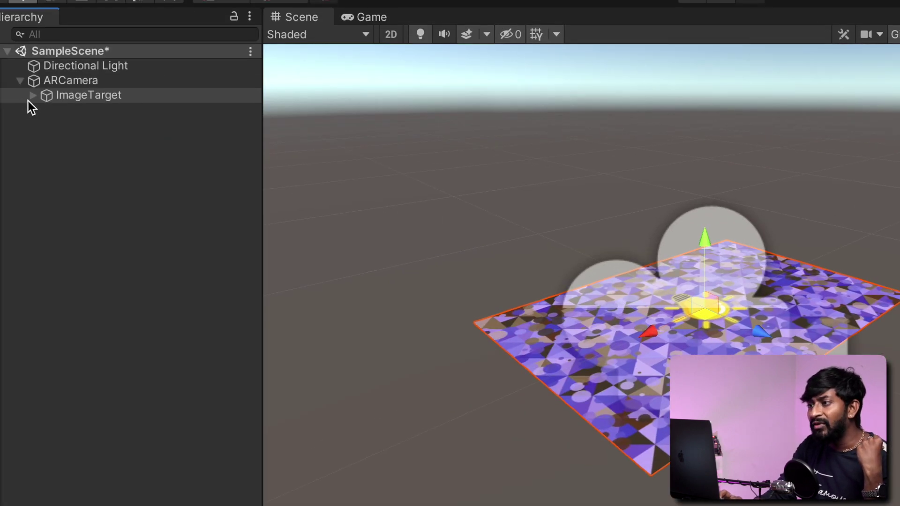
left_click(34, 96)
double_click(97, 110)
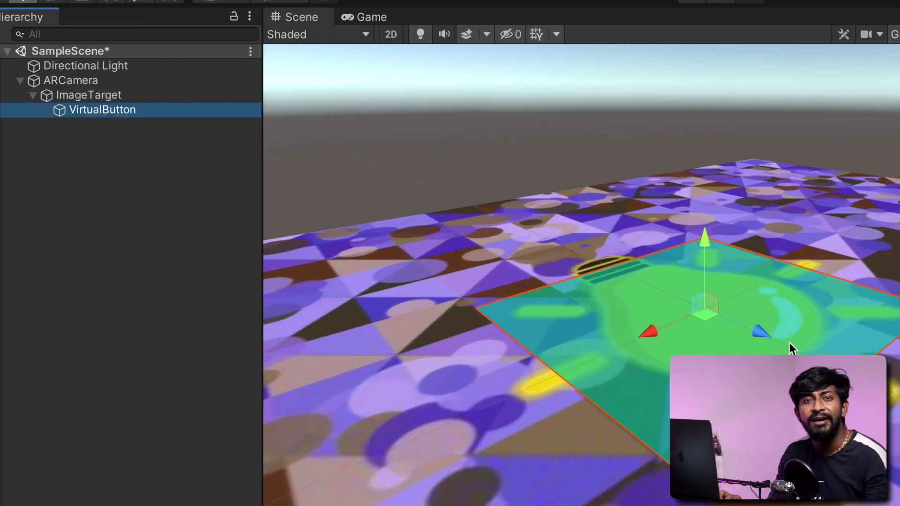
scroll(790, 346, "down", 10)
scroll(790, 346, "up", 4)
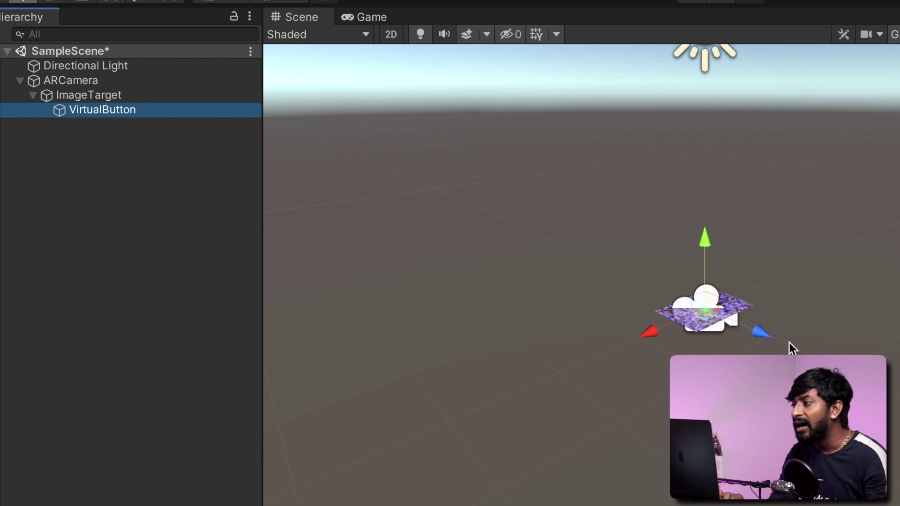
scroll(789, 346, "down", 10)
scroll(789, 345, "up", 4)
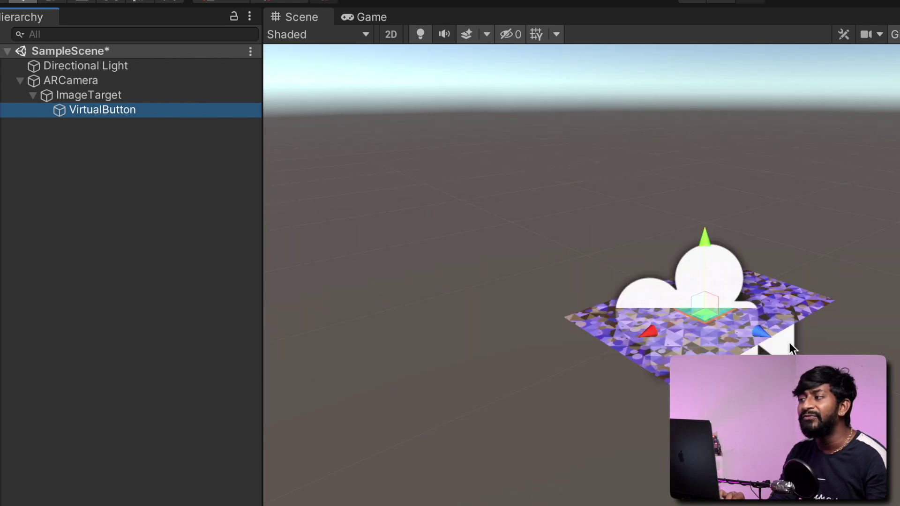
Add a second virtual button to the ImageTarget from its advanced settings
scroll(790, 346, "up", 6)
scroll(790, 345, "up", 3)
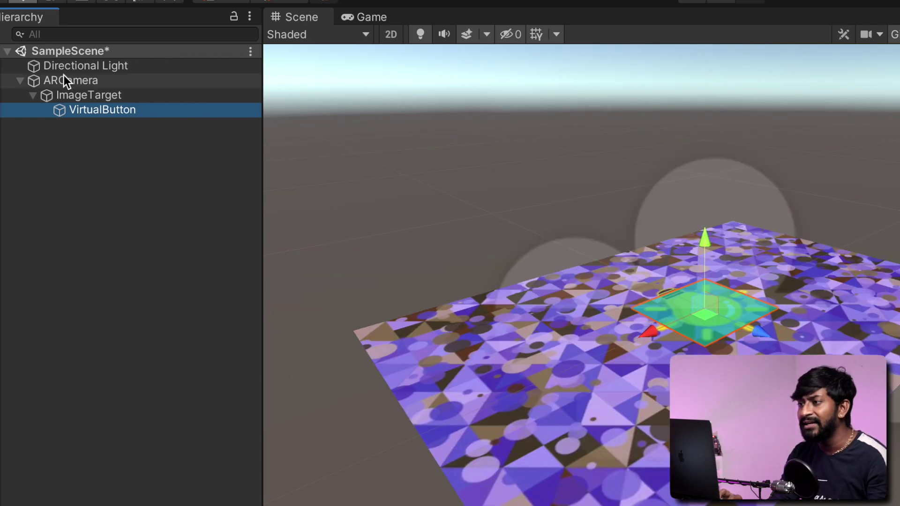
left_click(106, 96)
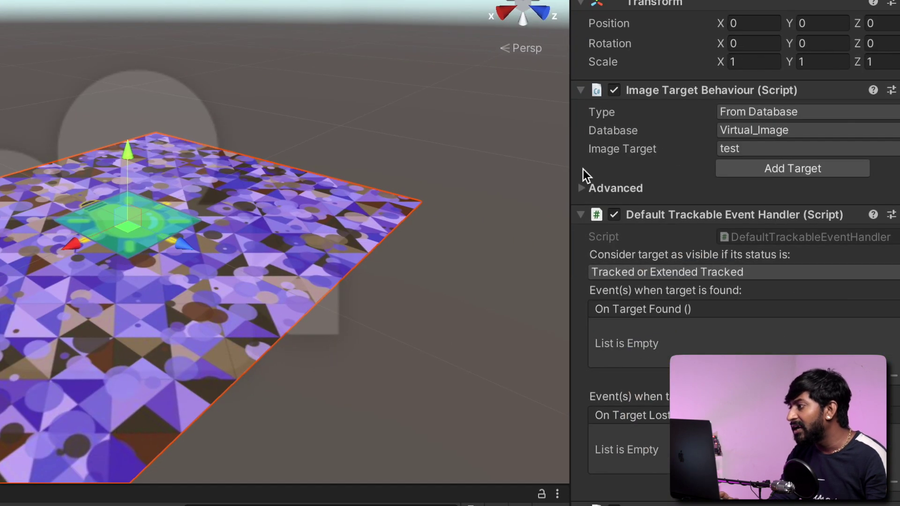
left_click(580, 188)
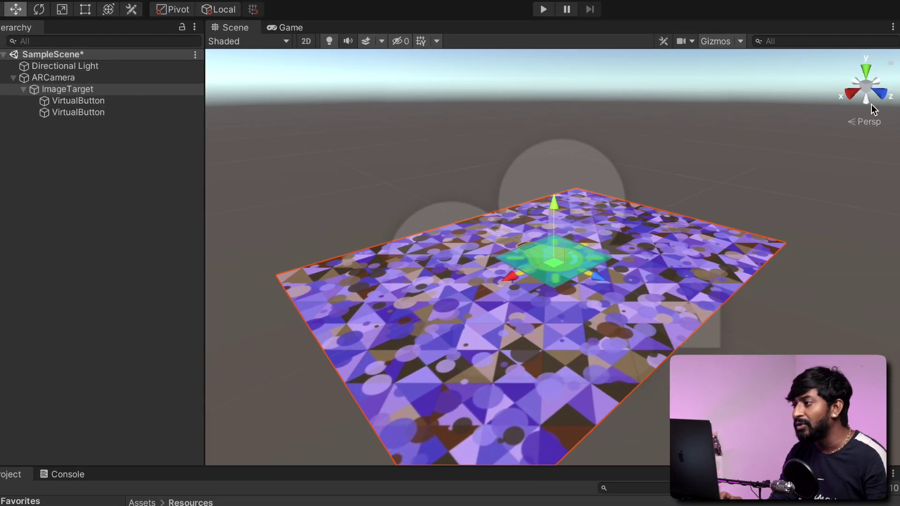
Move the two virtual buttons apart so they sit on opposite sides of the image target
left_click(880, 94)
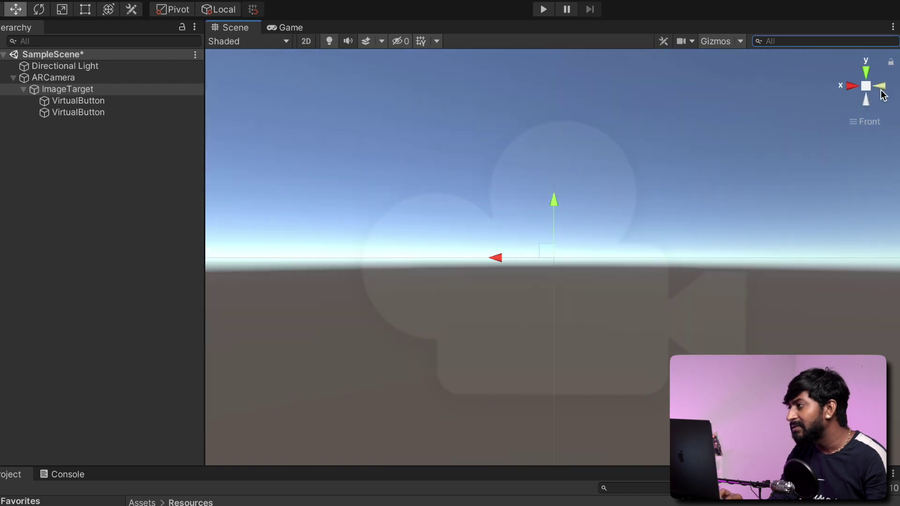
right_click(882, 95)
left_click(883, 155)
left_click(731, 257)
left_click(590, 267)
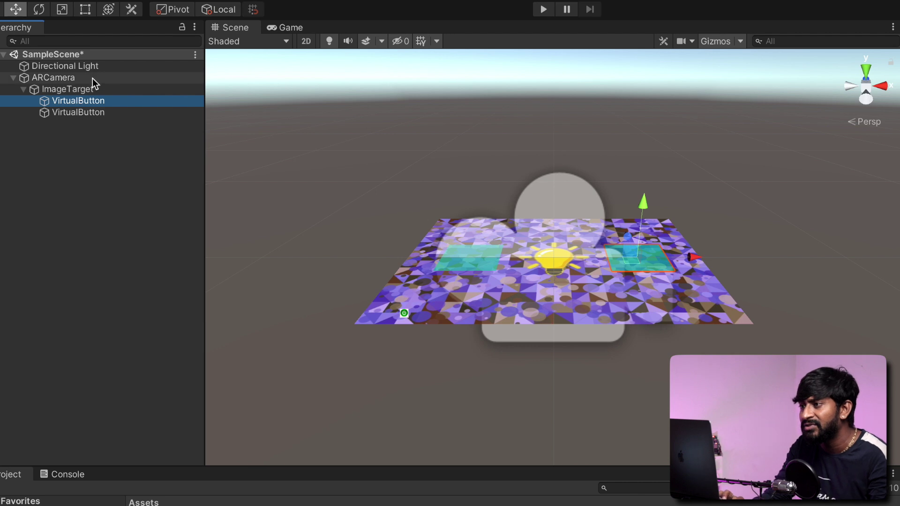
Add a Plane as a child of the first VirtualButton and shrink it with the Rect tool to the button's size
right_click(71, 99)
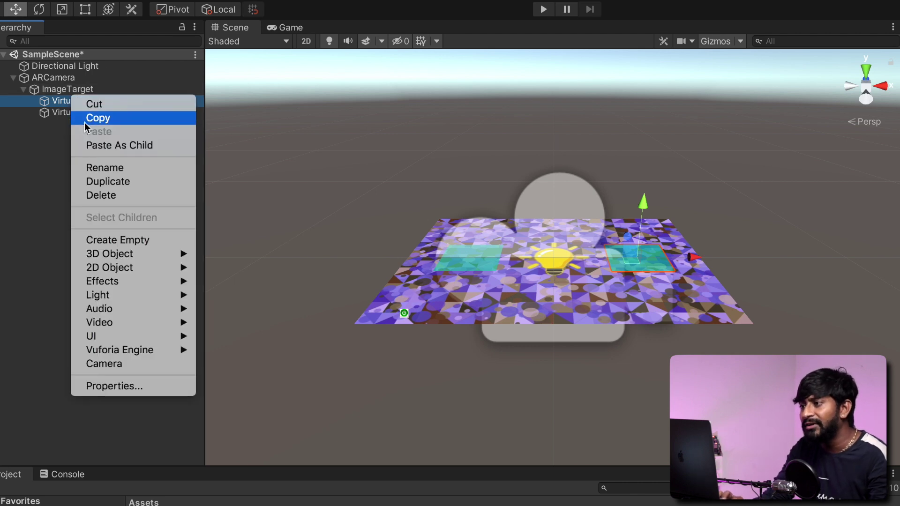
mouse_move(167, 257)
left_click(229, 309)
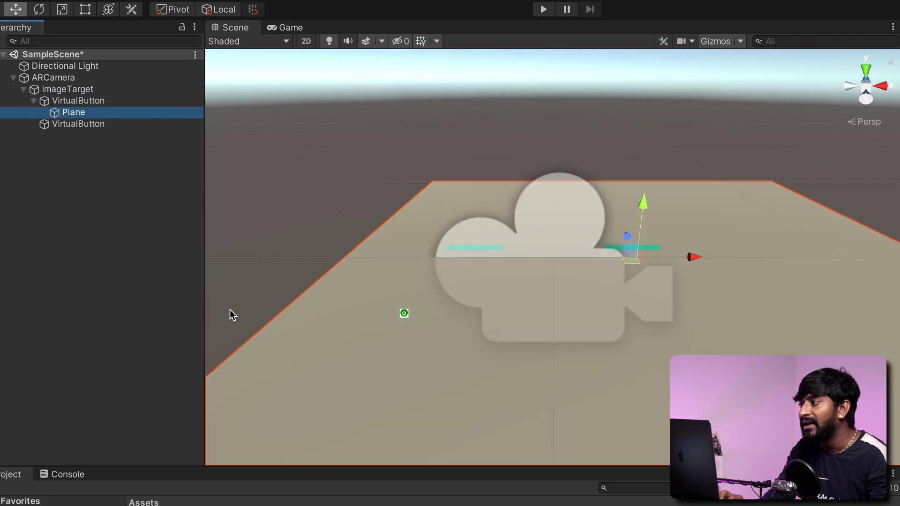
left_click(85, 10)
left_click_drag(431, 183, 676, 273)
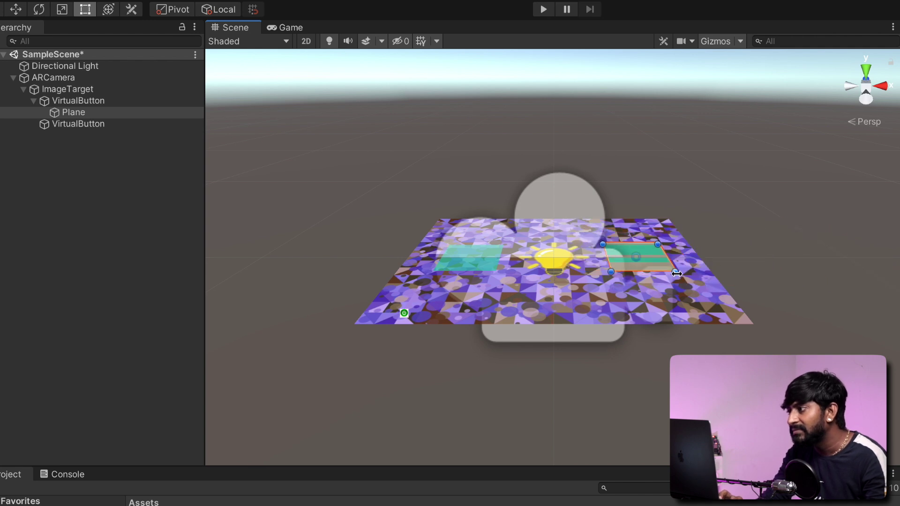
Add a Plane as a child of the second VirtualButton and shrink it to cover that button's area
left_click(72, 124)
right_click(72, 124)
mouse_move(111, 278)
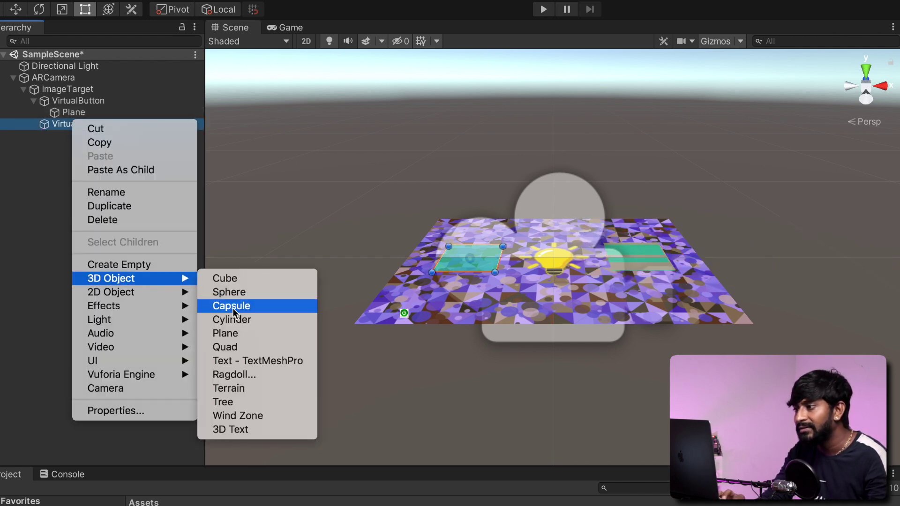
left_click(228, 331)
left_click_drag(335, 183, 430, 274)
left_click(549, 424)
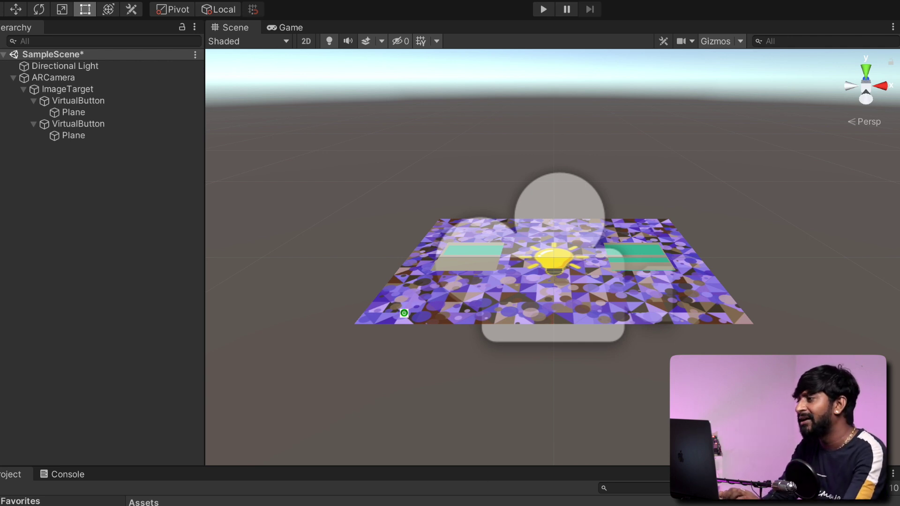
Switch to Finder, open the Virtual Button folder on the Desktop and preview off.jpg and ON.jpg
key("super+alt+space")
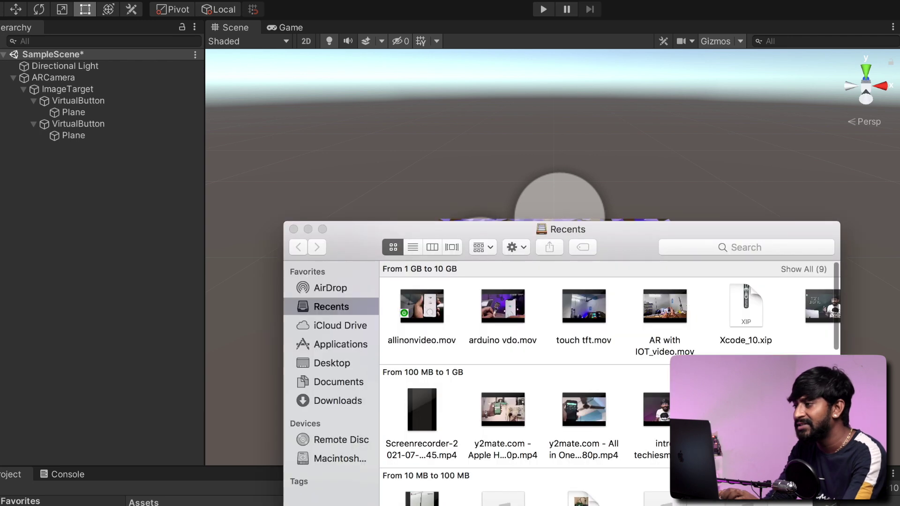
left_click(344, 363)
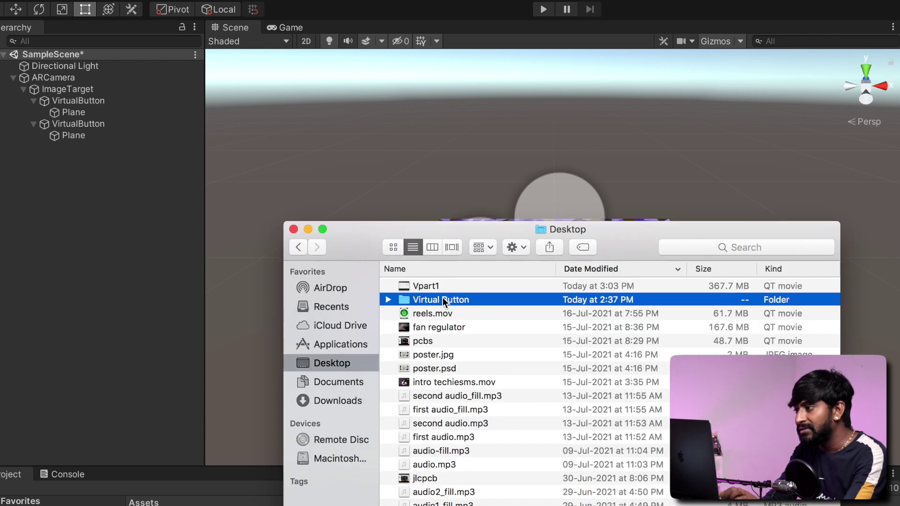
double_click(442, 297)
left_click(443, 304)
key("space")
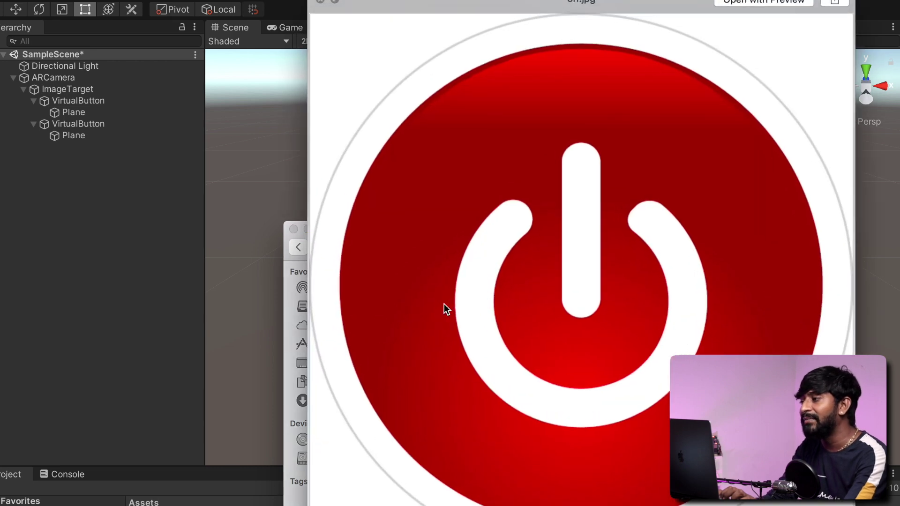
key("Right")
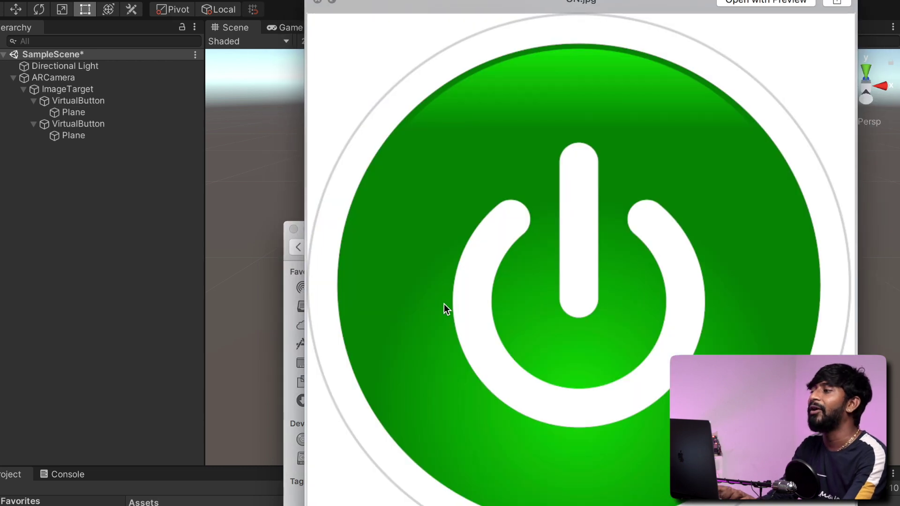
key("space")
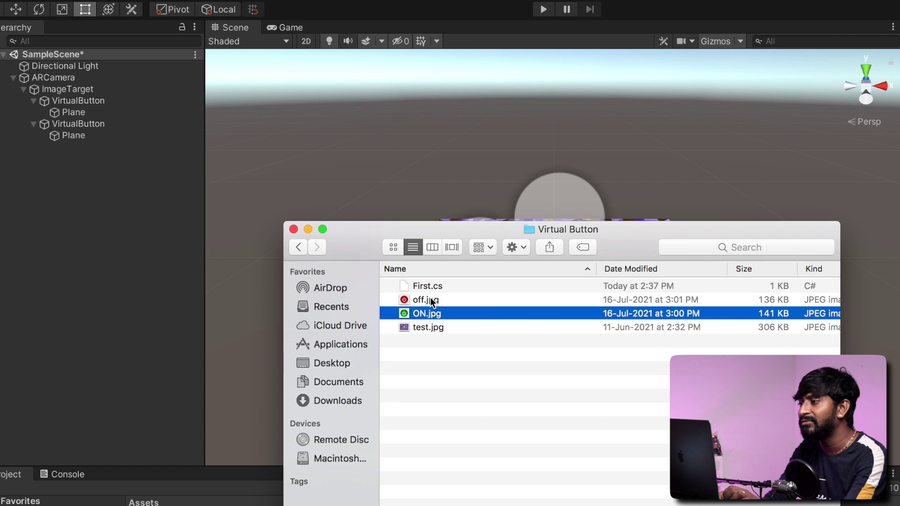
Import off.jpg and ON.jpg together into the Unity project's Assets folder, then put the Finder window away
left_click(431, 301, "super")
left_click_drag(421, 311, 584, 271)
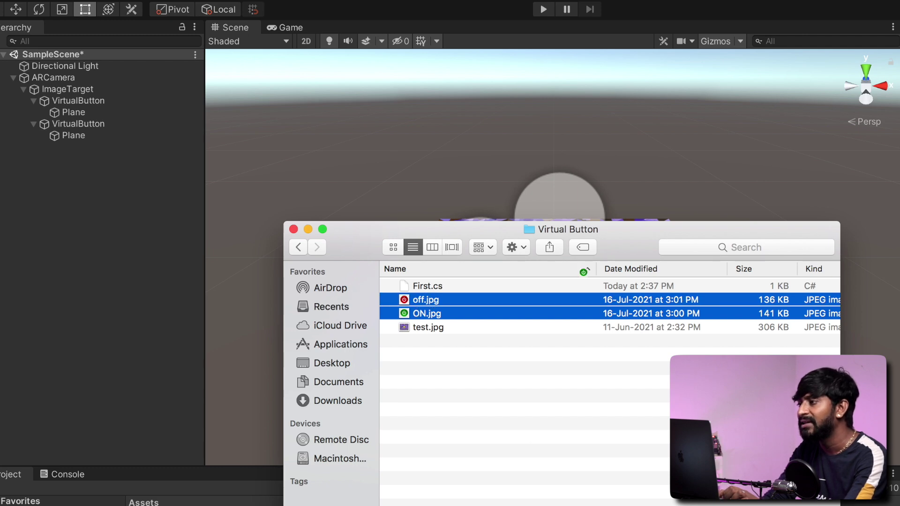
left_click_drag(422, 231, 717, 235)
left_click_drag(717, 307, 397, 371)
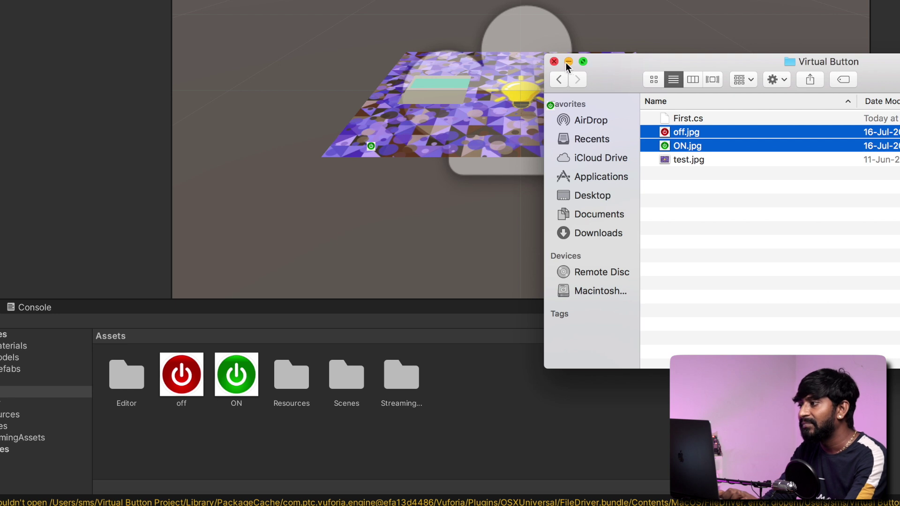
left_click(568, 62)
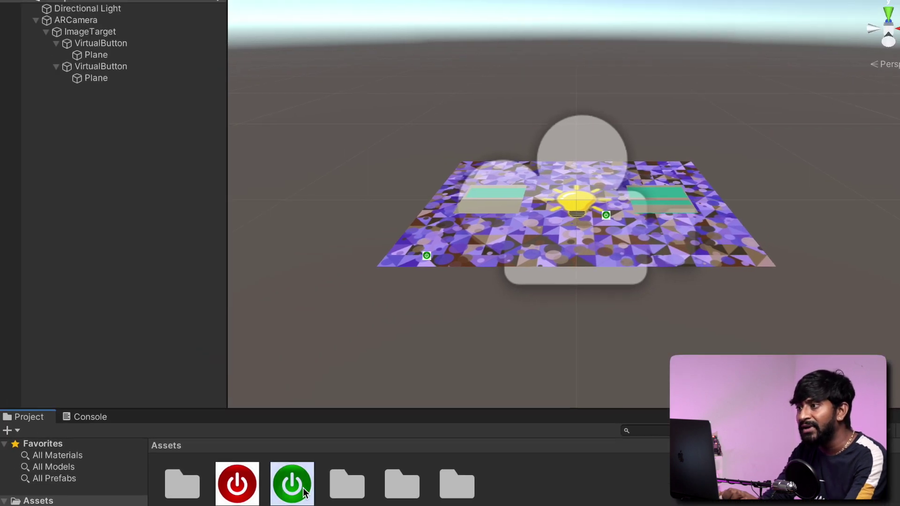
Apply the ON image to the first virtual button's Plane and the off image to the second button's Plane
left_click_drag(304, 493, 103, 58)
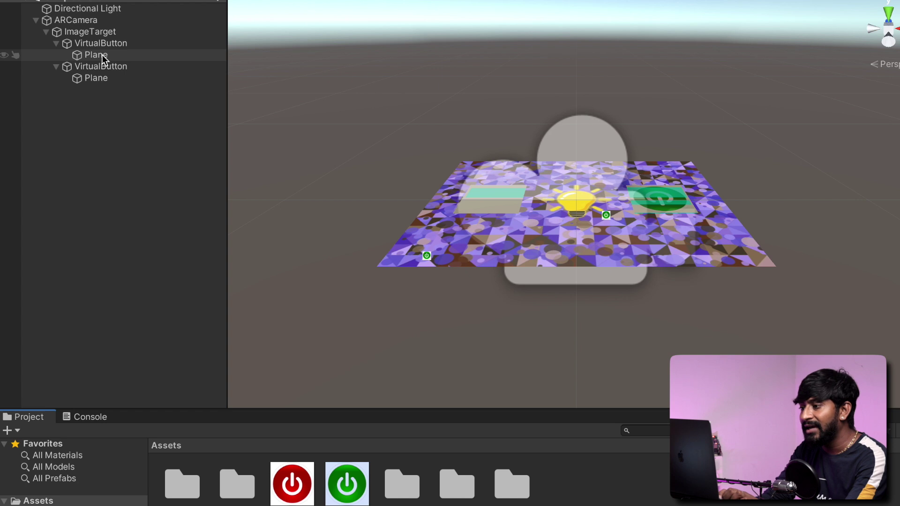
left_click_drag(275, 483, 96, 83)
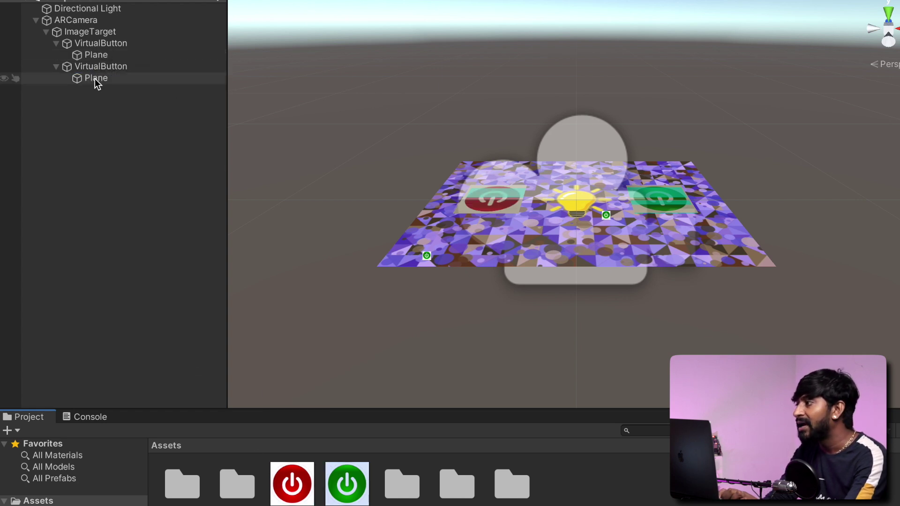
Switch the scene to the Top view and select the first virtual button's Plane
right_click(885, 33)
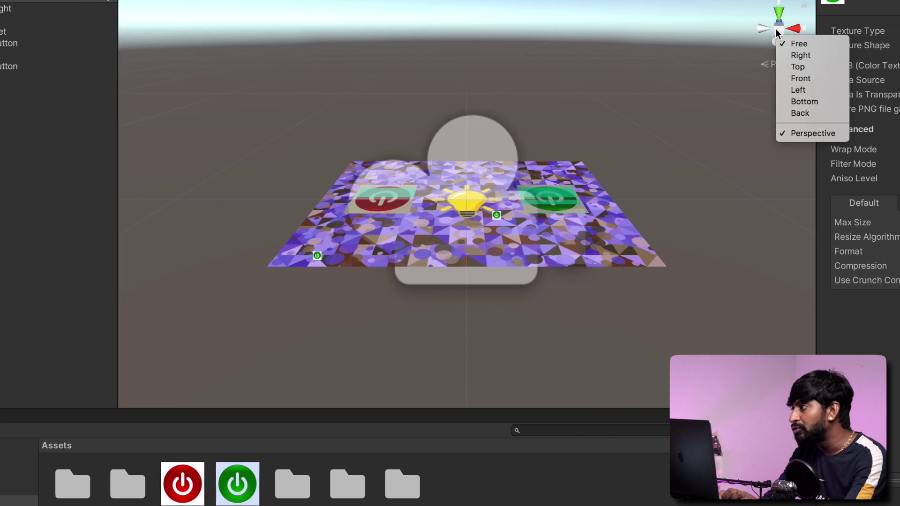
left_click(798, 67)
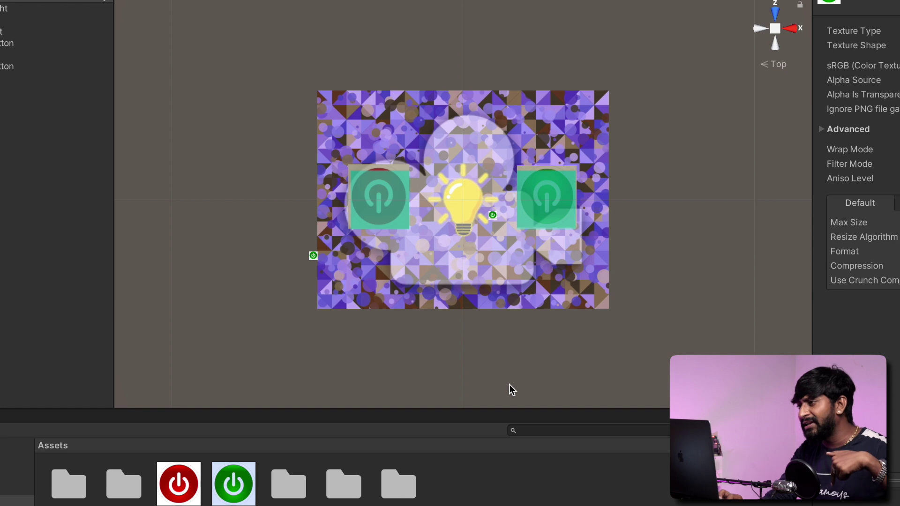
left_click(18, 55)
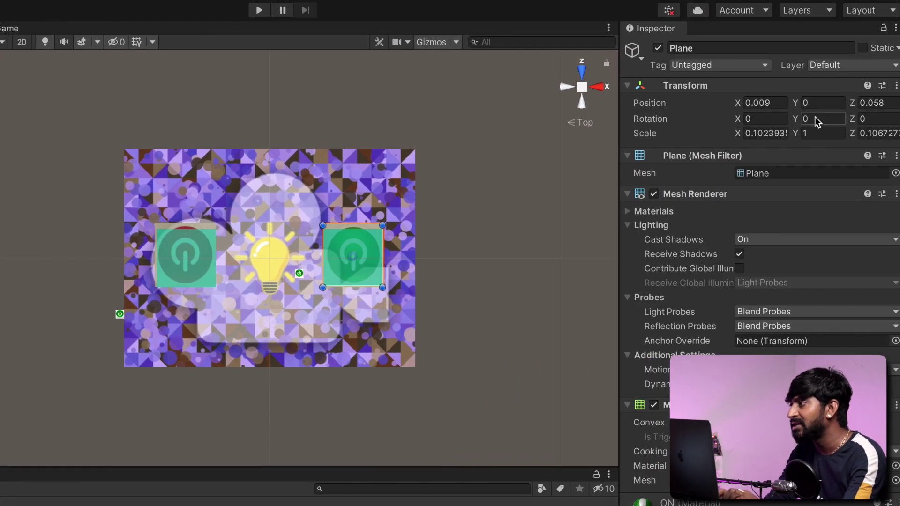
left_click(768, 118)
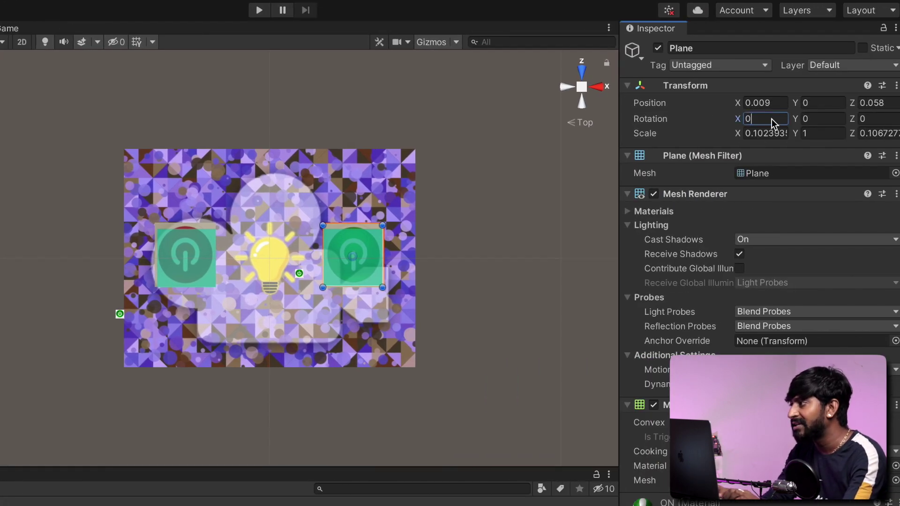
type("180")
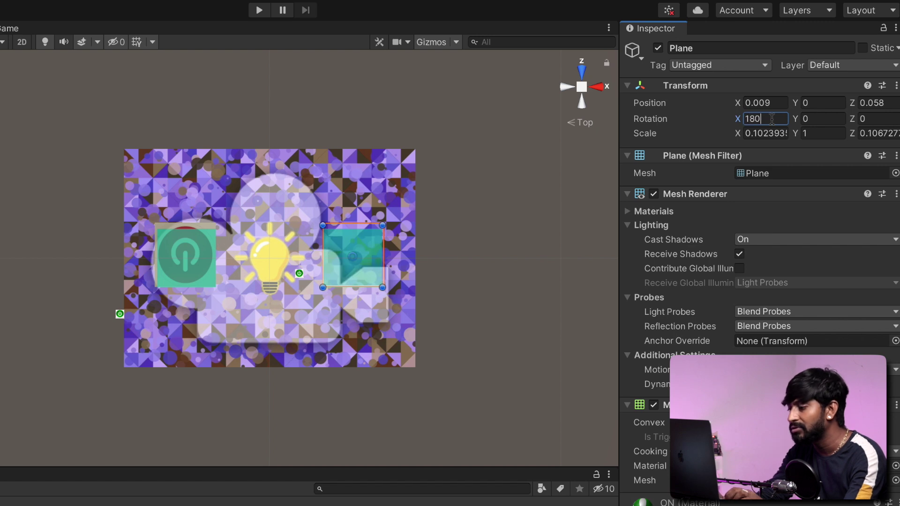
key("Escape")
Set the Y rotation of both virtual buttons' Planes to 180
left_click(814, 119)
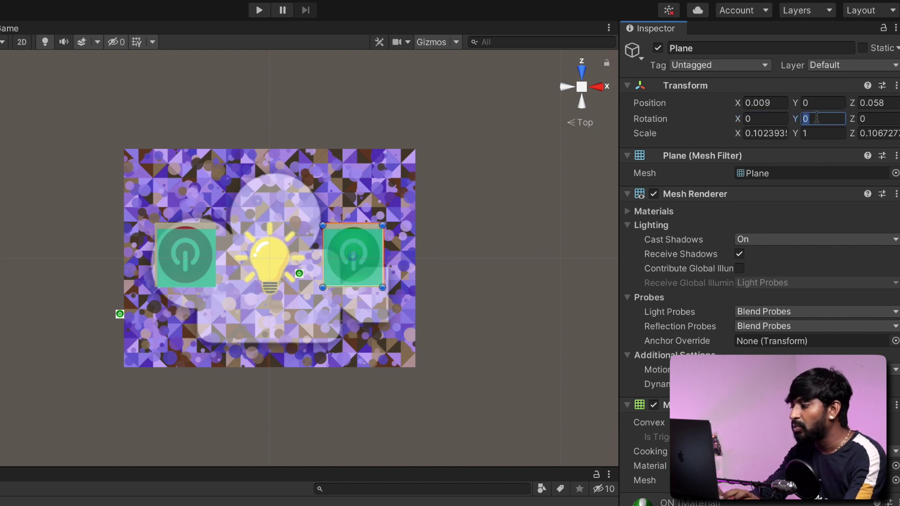
type("180")
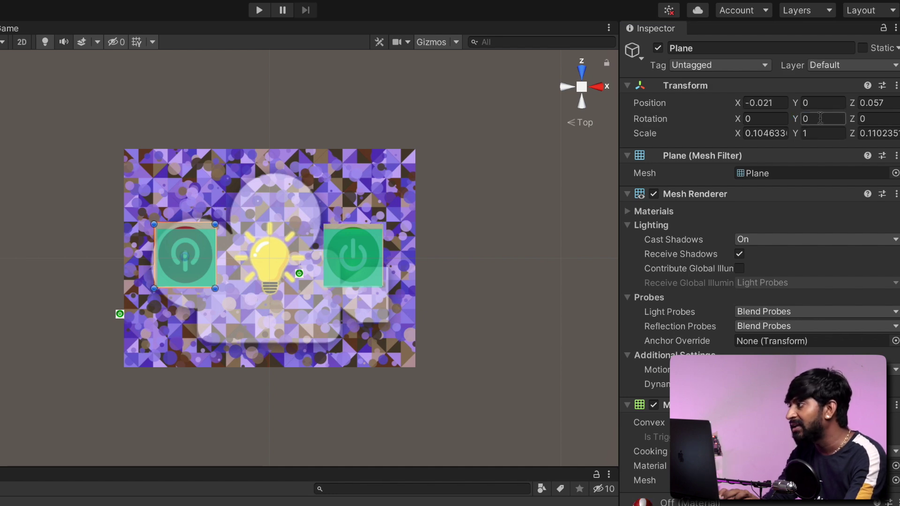
left_click(819, 118)
type("180")
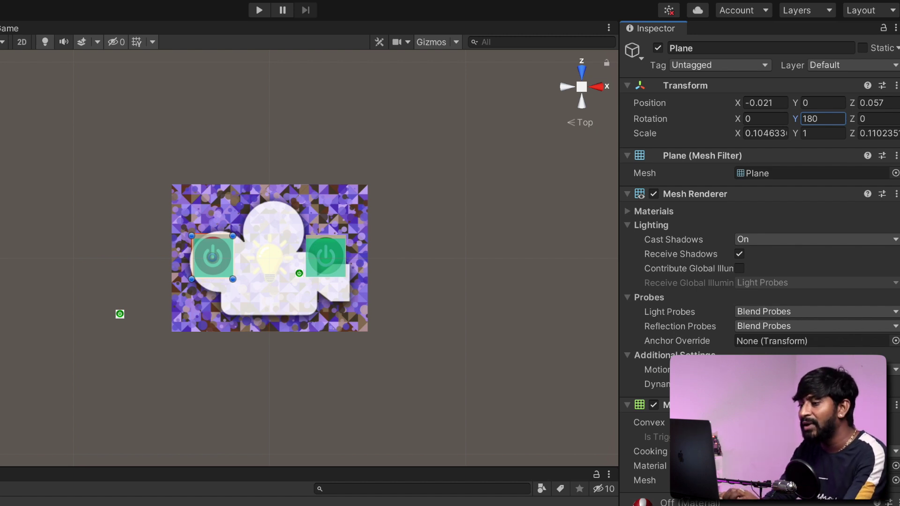
key("Return")
Import First.cs from the Desktop's Virtual Button folder into the project's Assets and open the script in the code editor
left_click(238, 480)
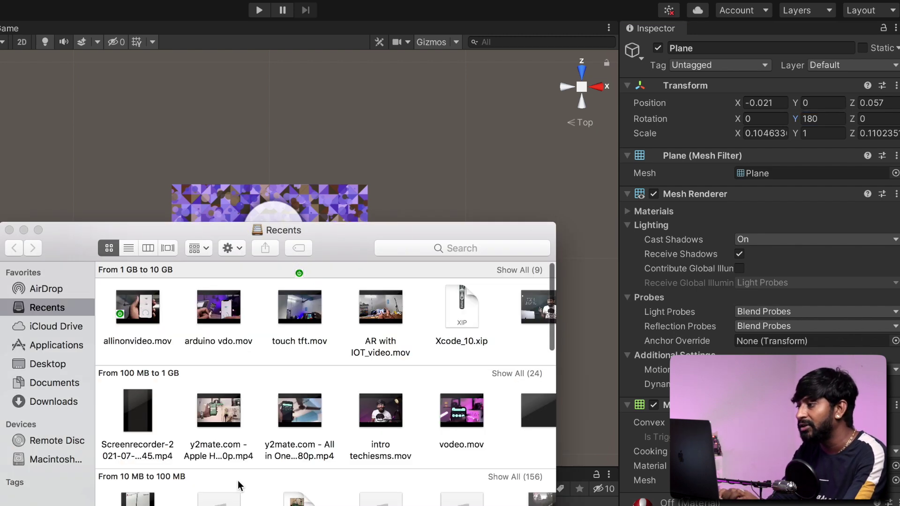
left_click(47, 363)
double_click(154, 303)
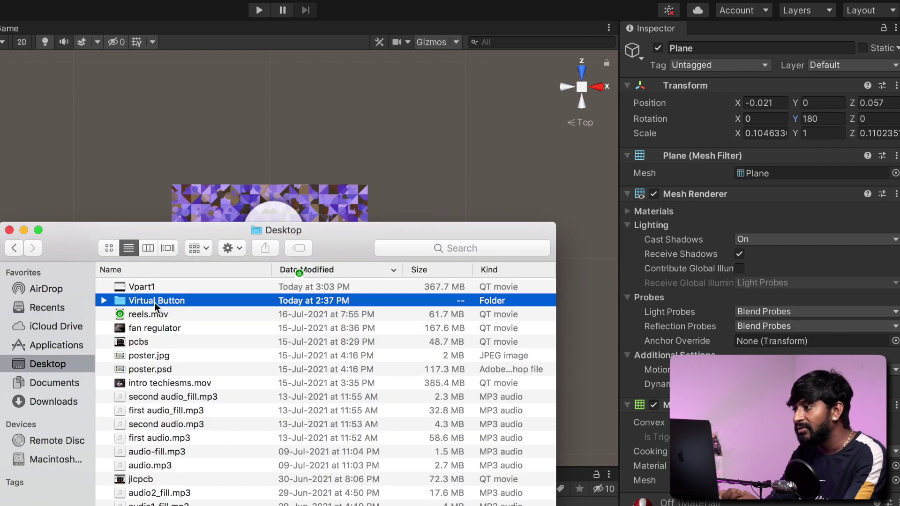
left_click(154, 328)
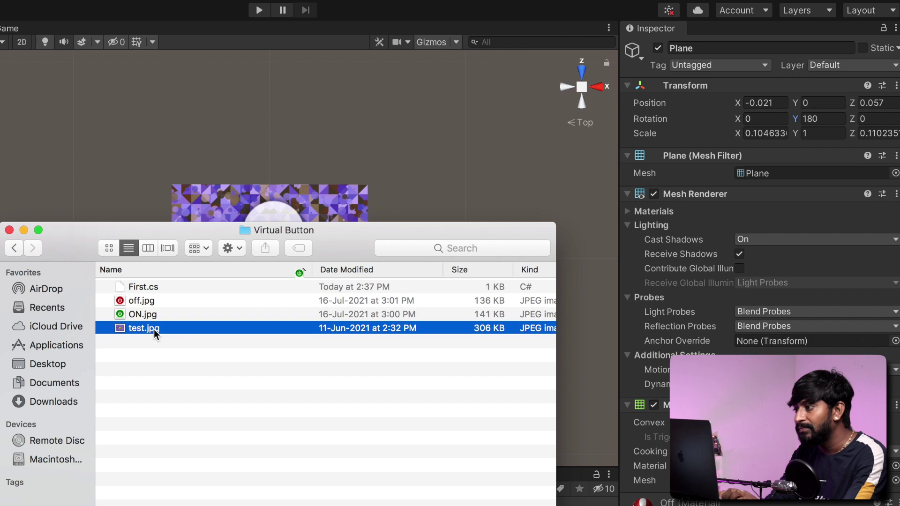
left_click(146, 287)
left_click_drag(187, 228, 544, 266)
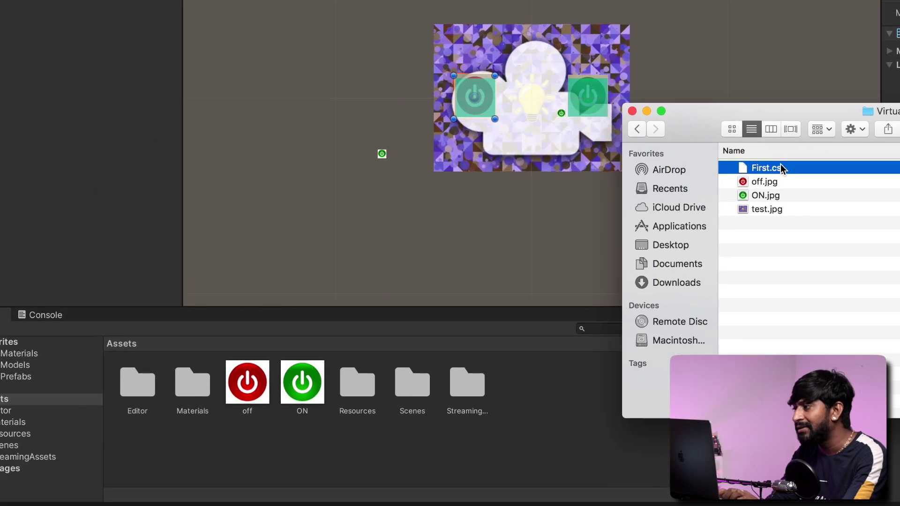
left_click_drag(519, 328, 449, 490)
left_click_drag(722, 322, 560, 407)
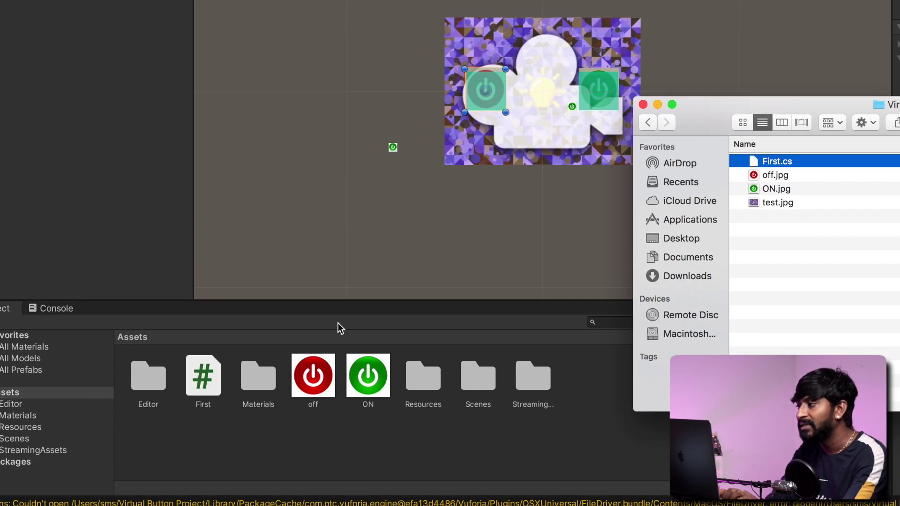
left_click(643, 104)
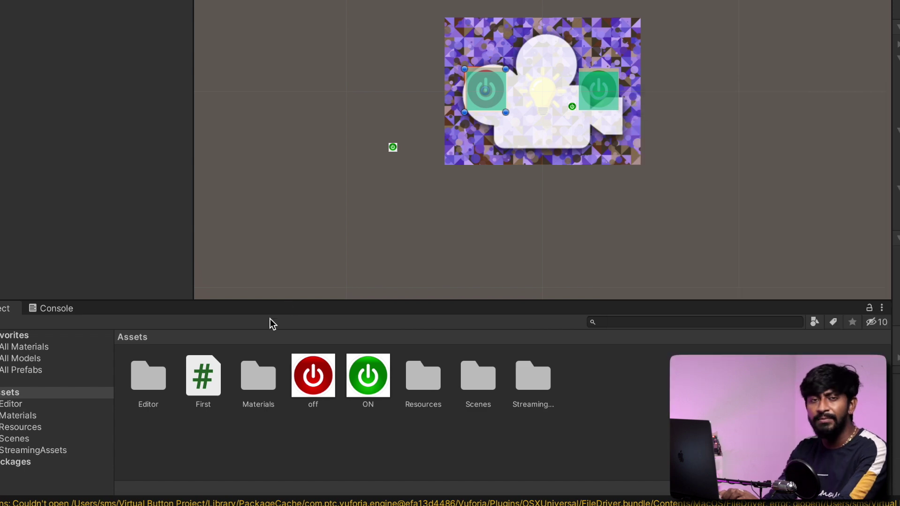
double_click(203, 382)
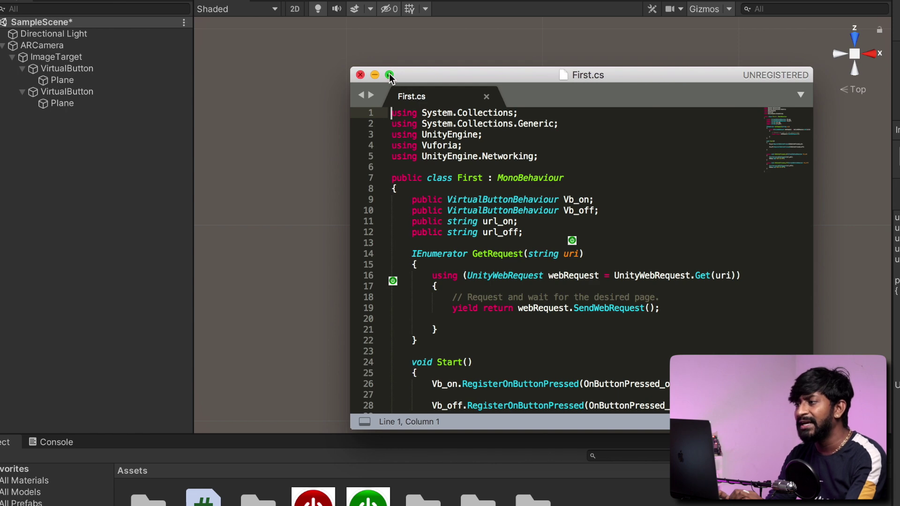
Examine the using directives and the public Vb_on, Vb_off, url_on and url_off declarations in First.cs
left_click(389, 75)
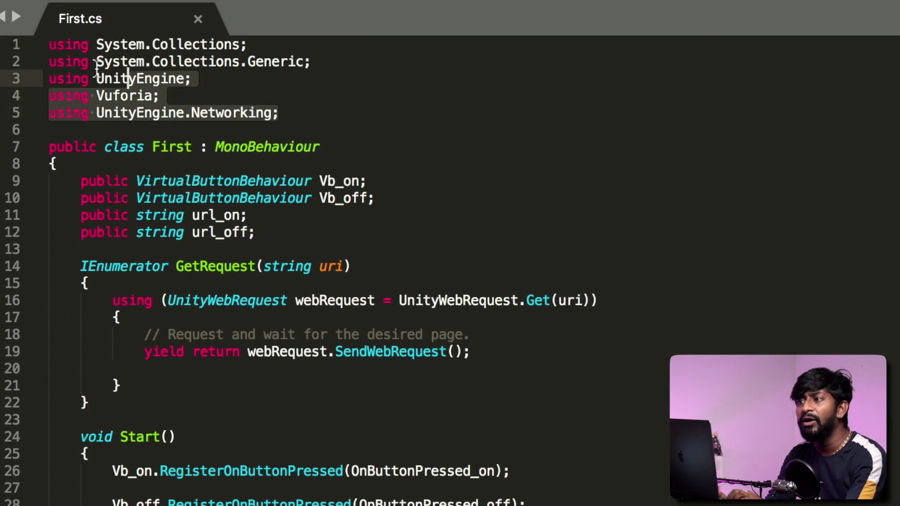
left_click_drag(96, 70, 36, 41)
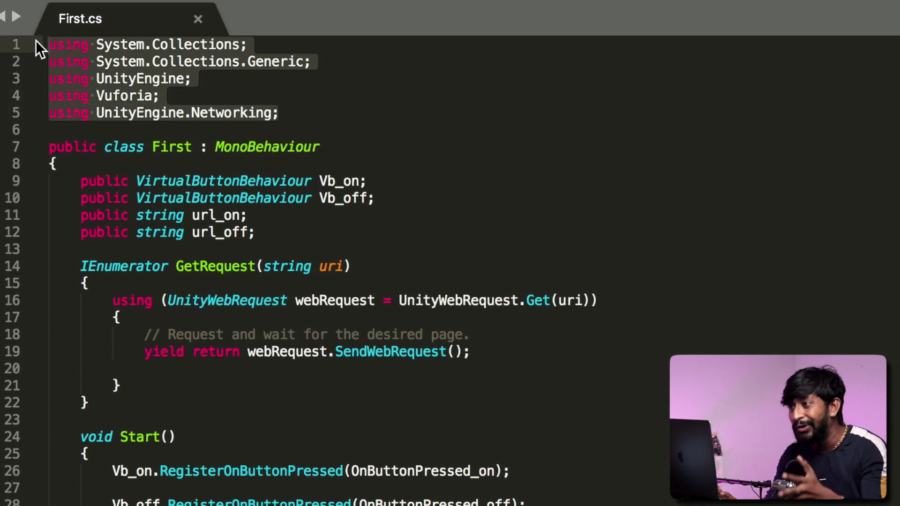
left_click_drag(262, 234, 79, 181)
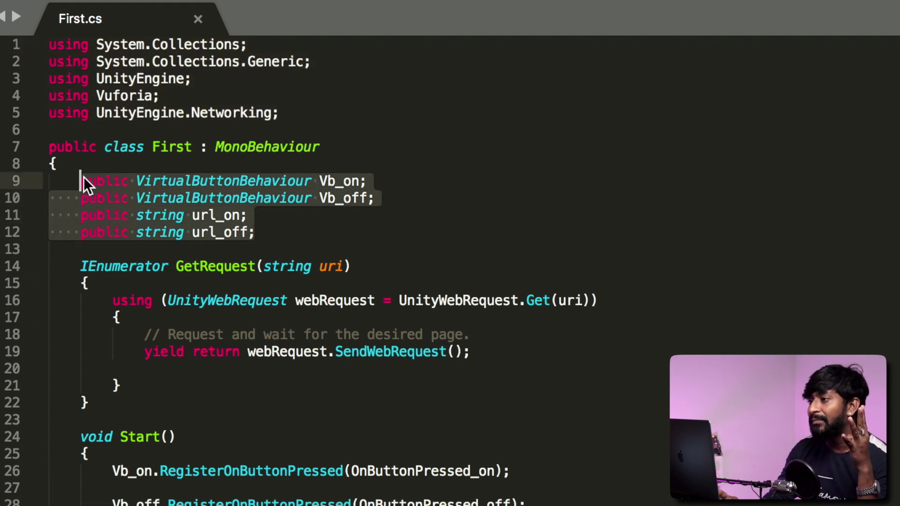
double_click(229, 179)
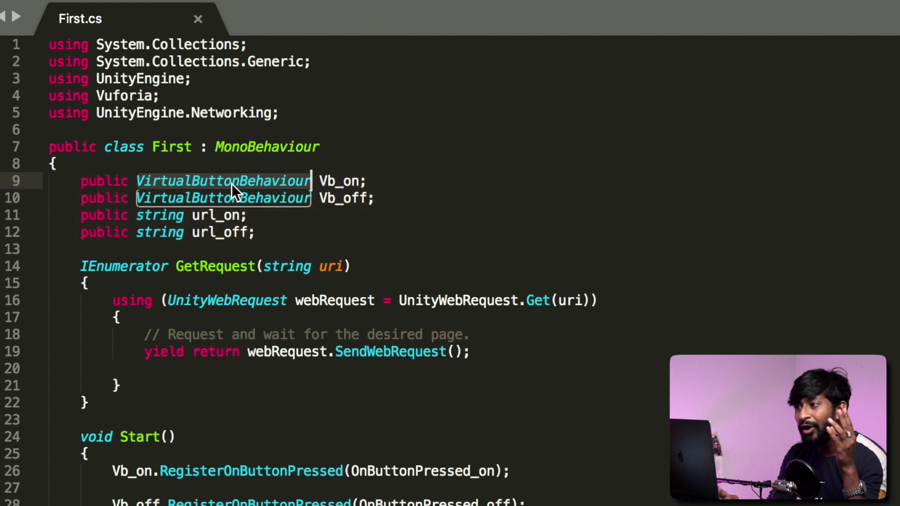
double_click(235, 191)
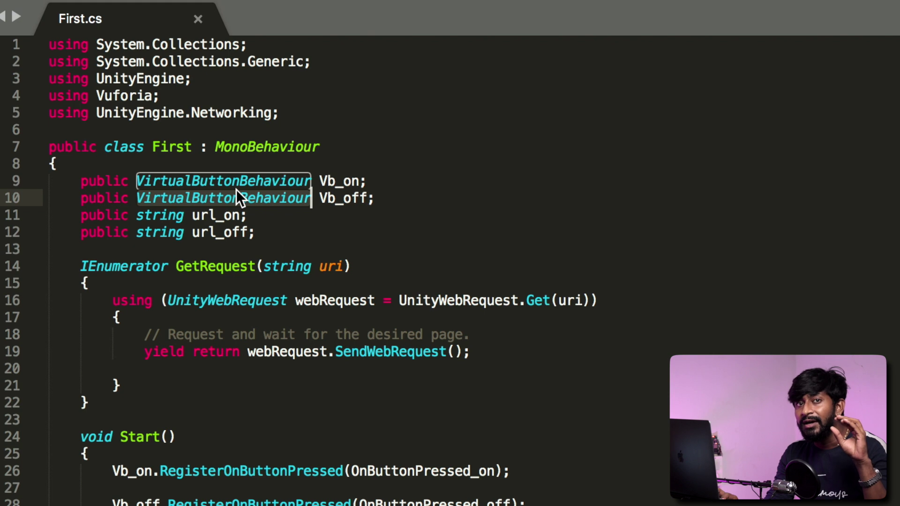
double_click(223, 213)
double_click(224, 232)
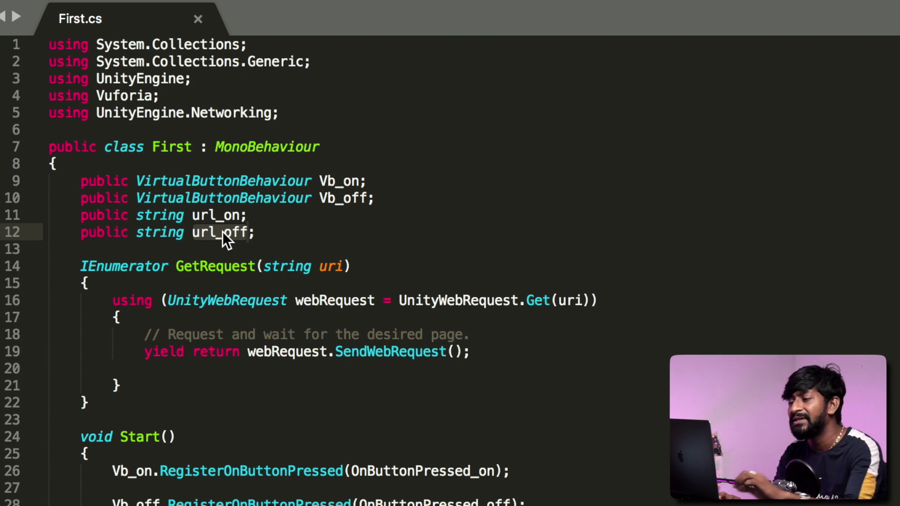
Examine how the Start method of First.cs registers OnButtonPressed_on for Vb_on and OnButtonPressed_off for Vb_off
scroll(215, 231, "down", 6)
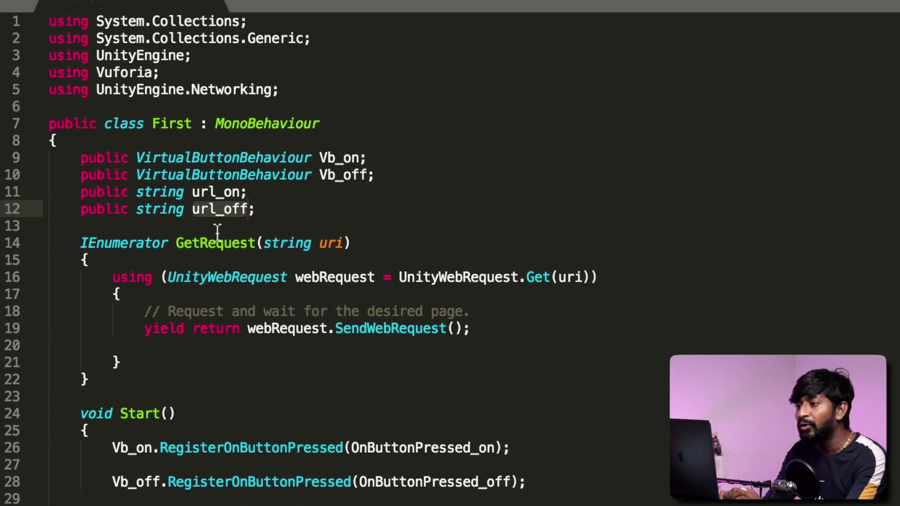
double_click(135, 131)
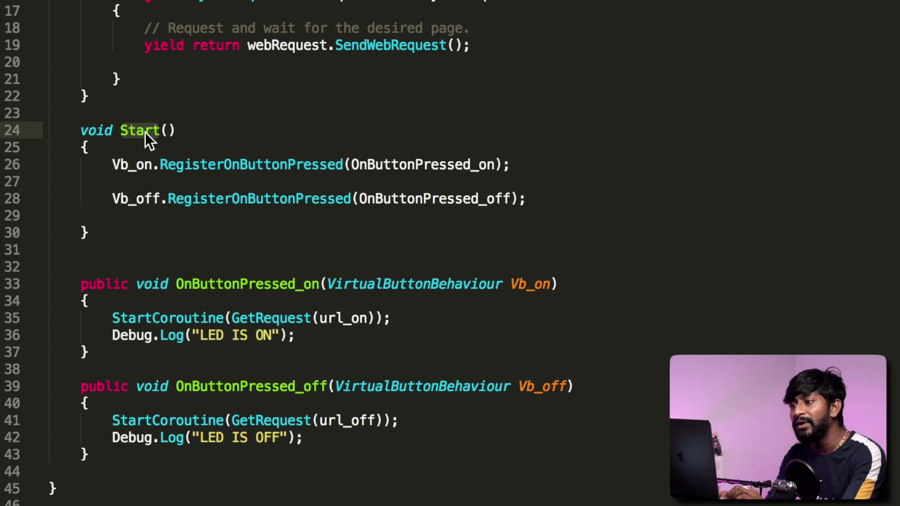
mouse_move(240, 166)
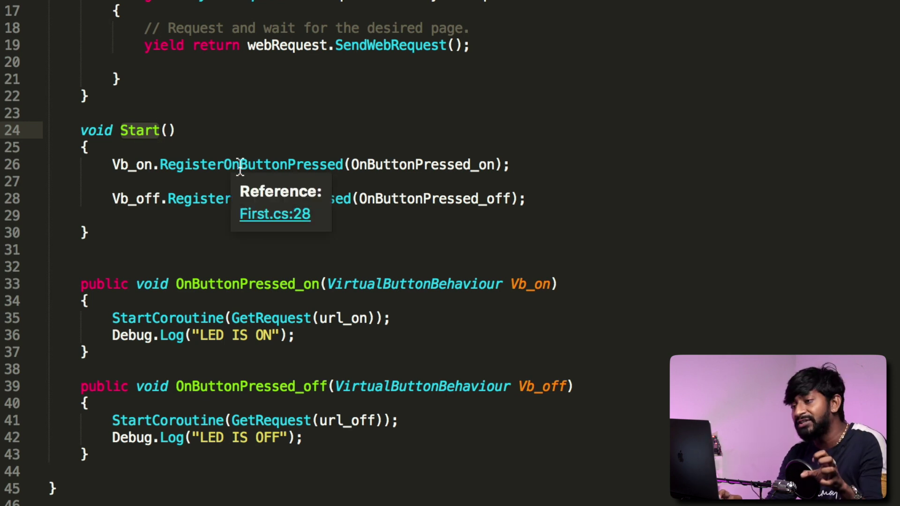
left_click(130, 165)
double_click(317, 167)
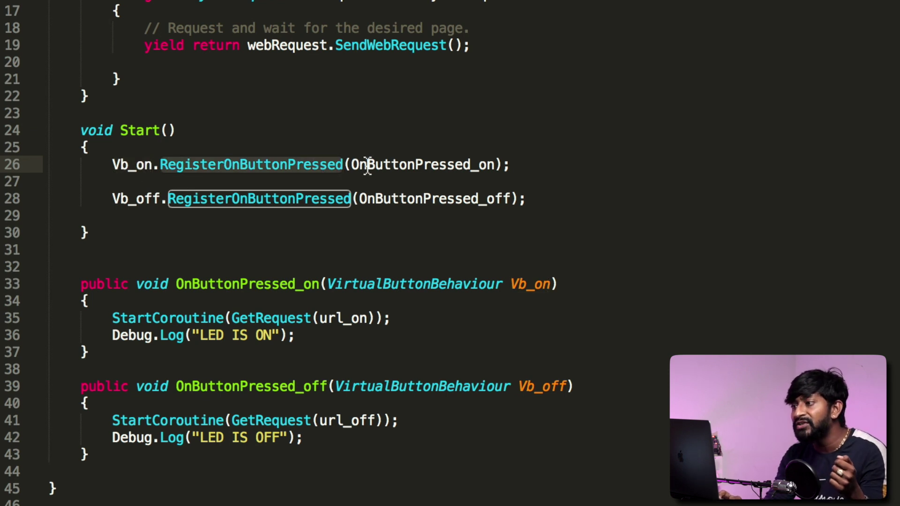
left_click_drag(347, 164, 492, 164)
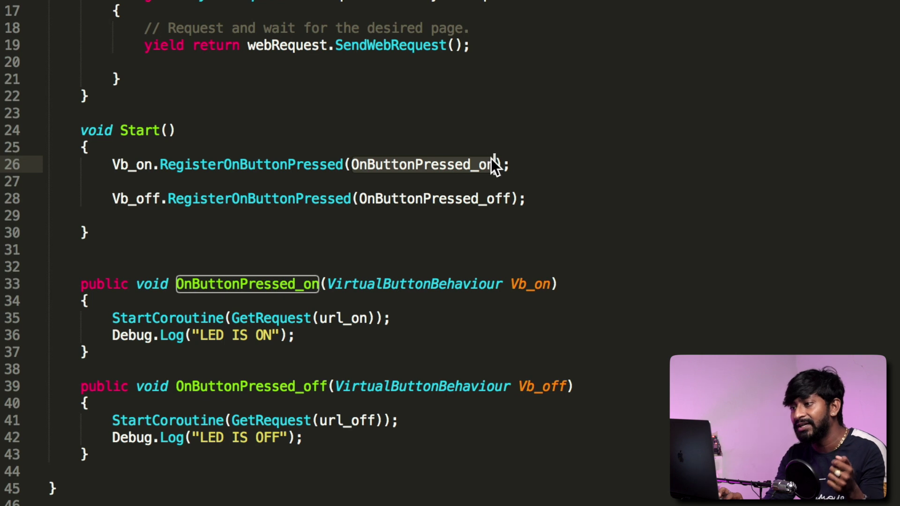
left_click(136, 199)
double_click(135, 199)
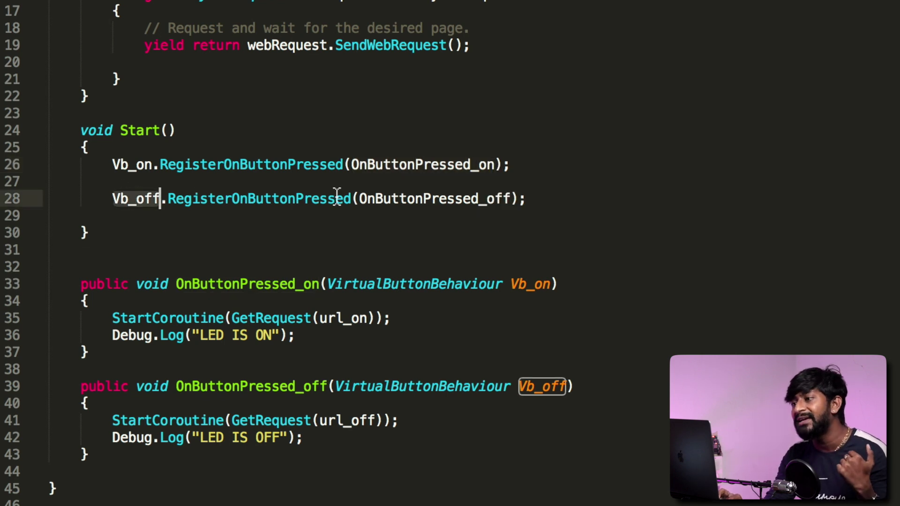
double_click(334, 199)
left_click_drag(359, 198, 512, 202)
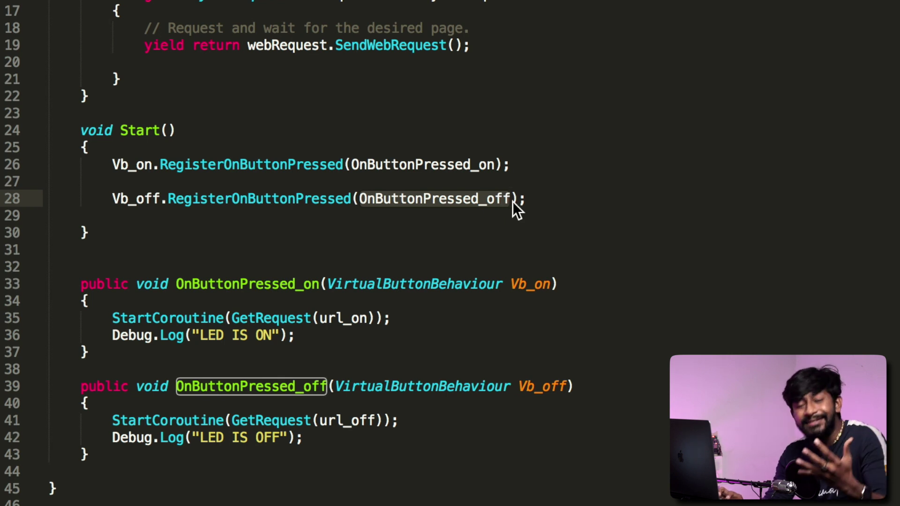
Examine the GetRequest calls and Debug.Log messages inside the OnButtonPressed_on and OnButtonPressed_off methods
double_click(273, 284)
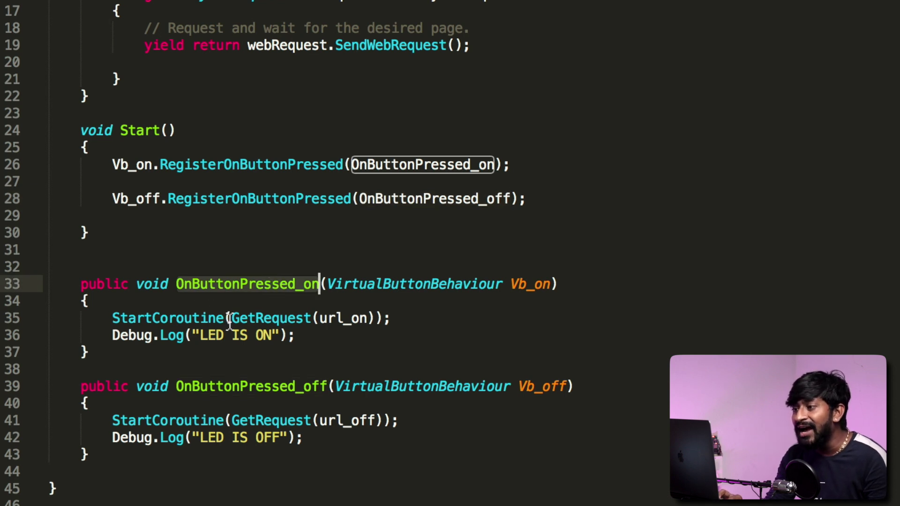
left_click_drag(230, 320, 373, 315)
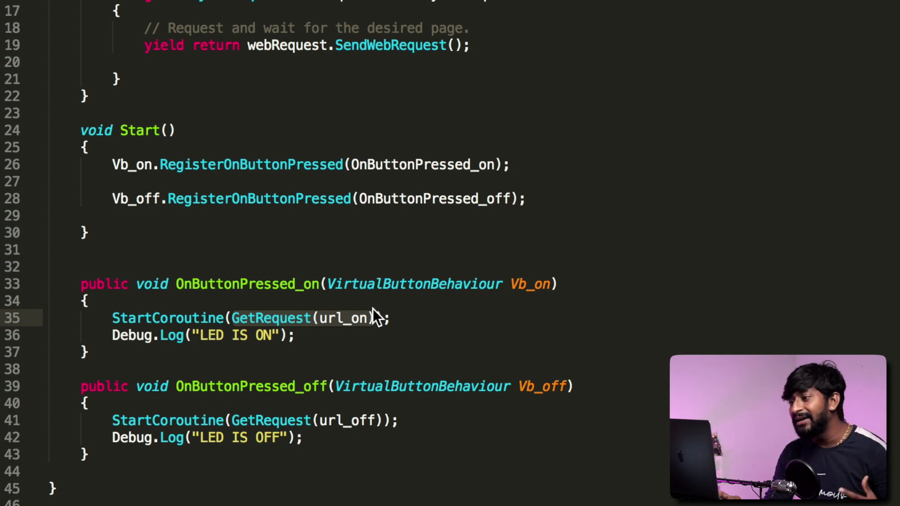
double_click(288, 420)
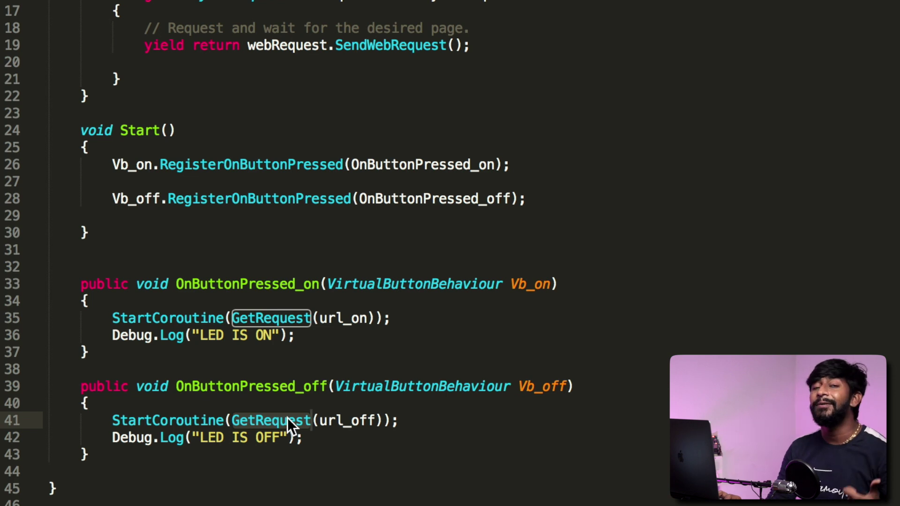
left_click_drag(104, 334, 306, 334)
left_click_drag(122, 437, 288, 437)
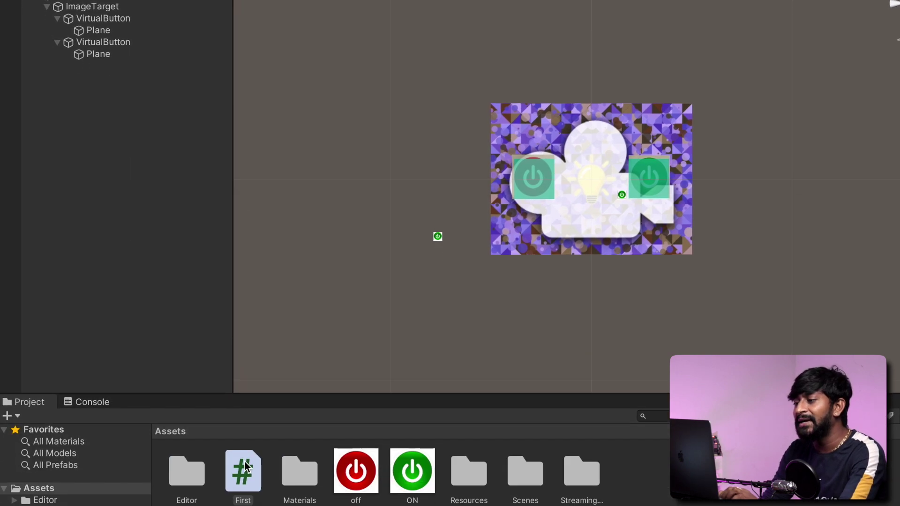
Switch back to Unity, attach the First script to ImageTarget and select ImageTarget
left_click_drag(245, 465, 95, 8)
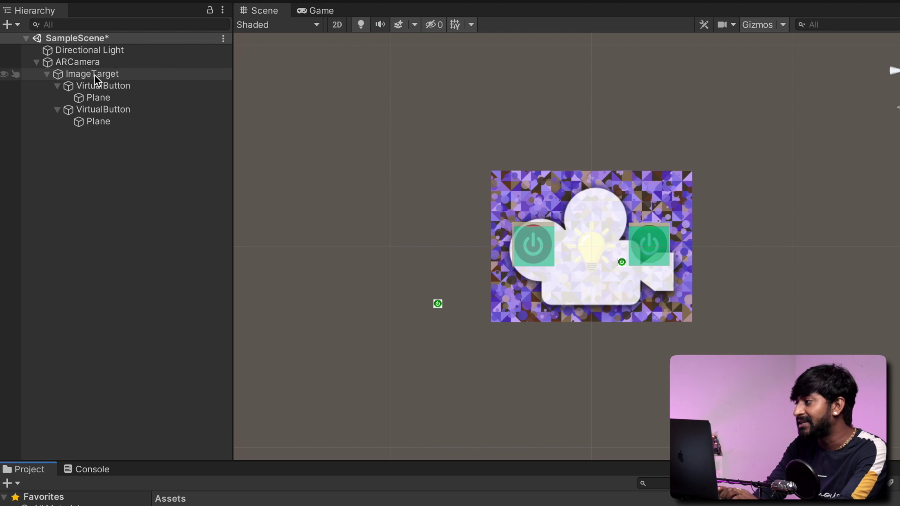
left_click(95, 75)
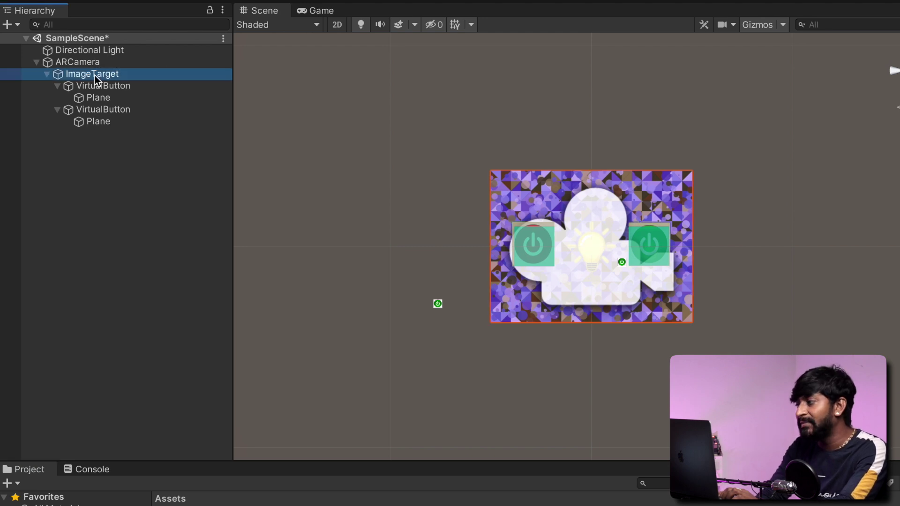
Assign the first VirtualButton to Vb_on and the second VirtualButton to Vb_off in ImageTarget's First script component
scroll(839, 243, "down", 10)
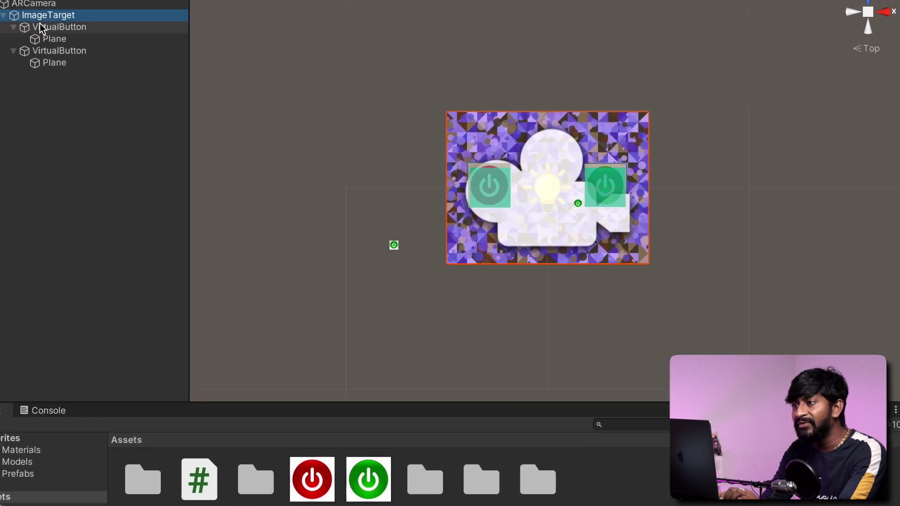
left_click_drag(41, 27, 899, 327)
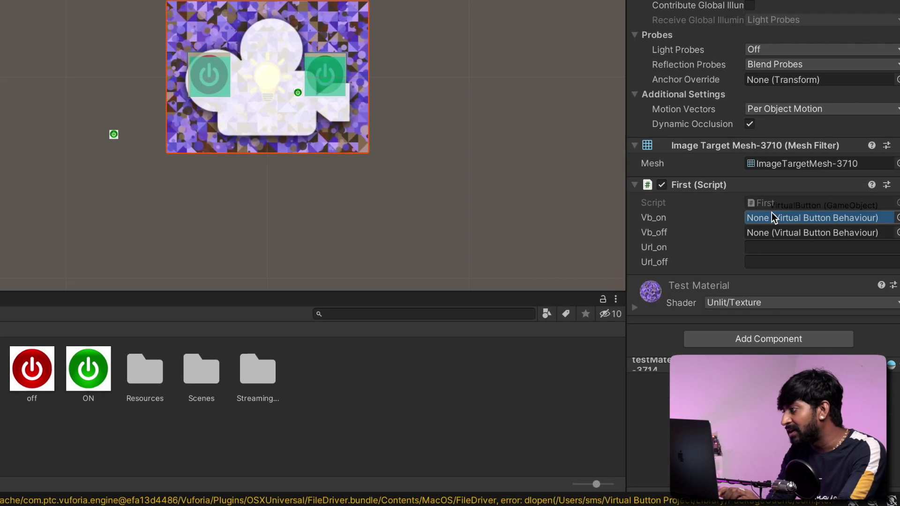
left_click_drag(771, 217, 771, 217)
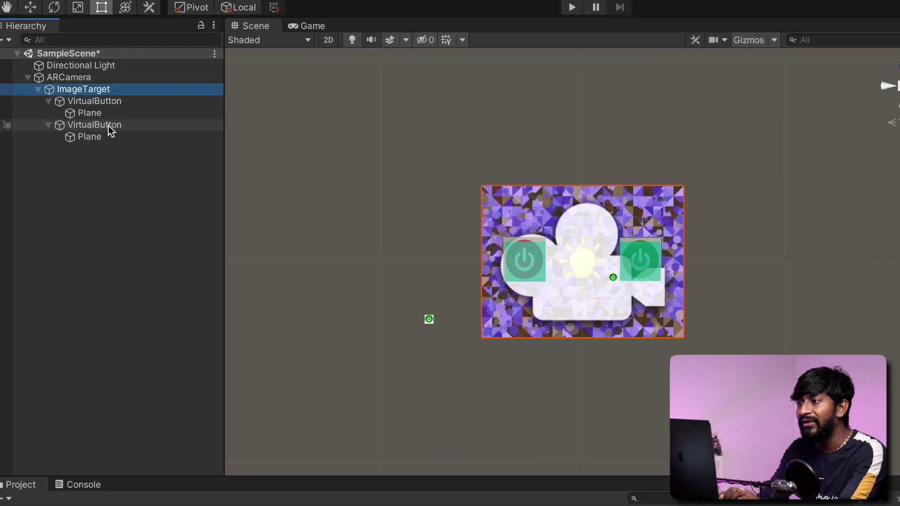
left_click_drag(108, 125, 899, 434)
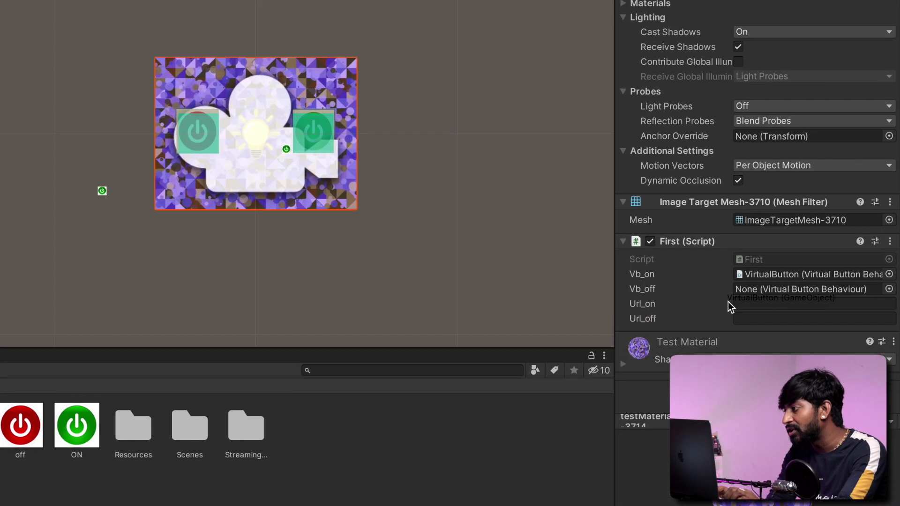
left_click_drag(729, 306, 749, 296)
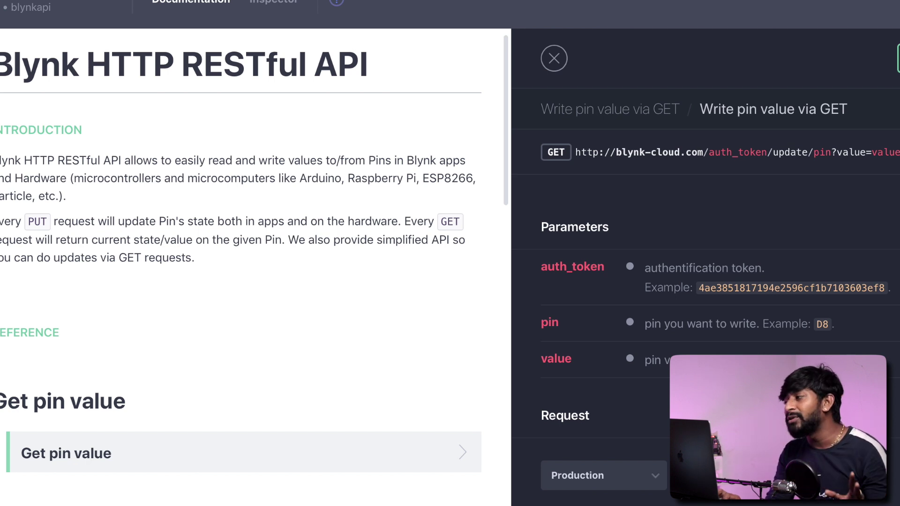
Examine the Write pin value via GET URL format in the browser's Blynk API documentation and the token, pin and value in the V1 update URL
left_click_drag(897, 153, 577, 151)
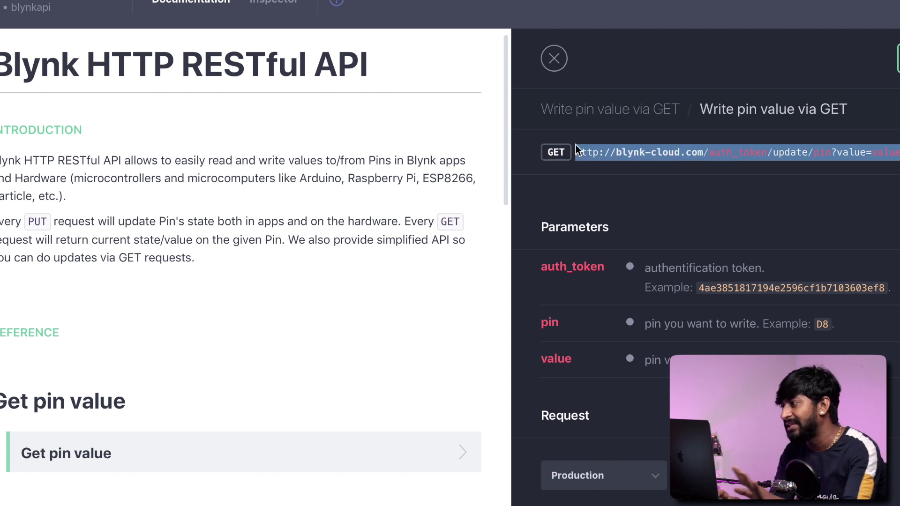
left_click(871, 164)
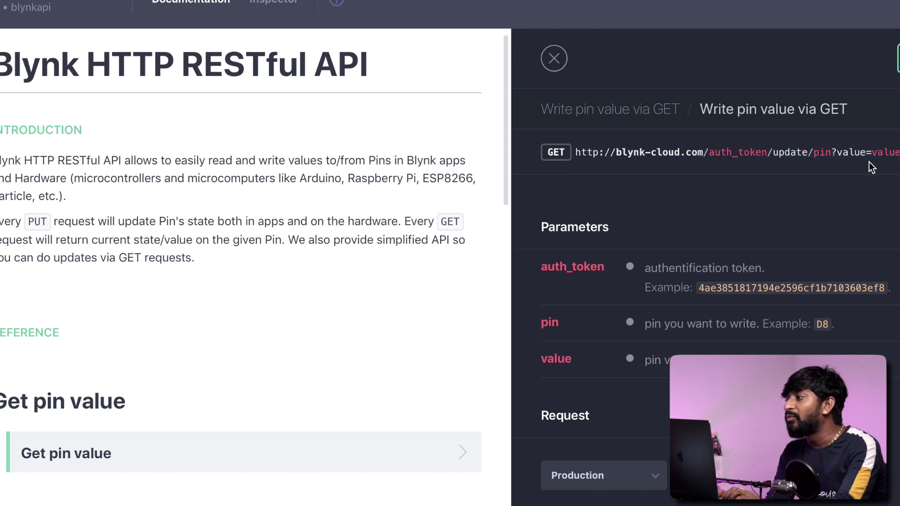
triple_click(725, 153)
left_click(726, 153)
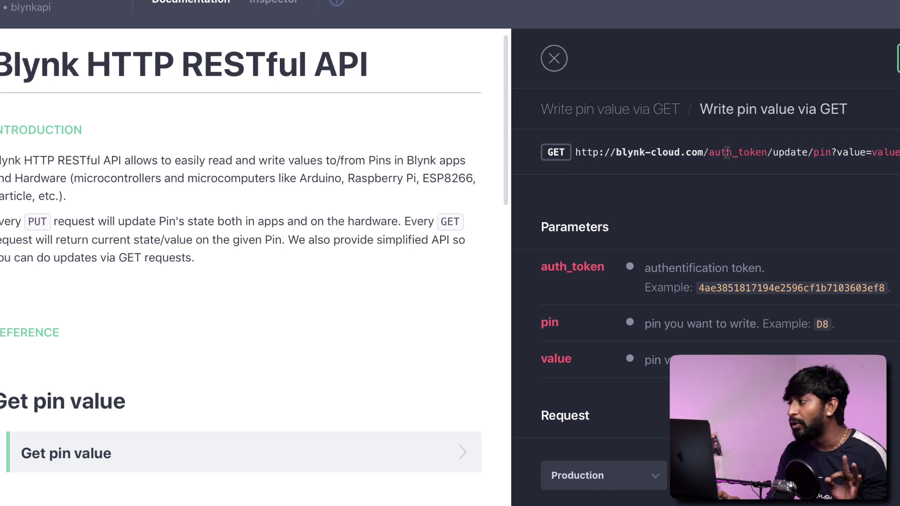
triple_click(823, 155)
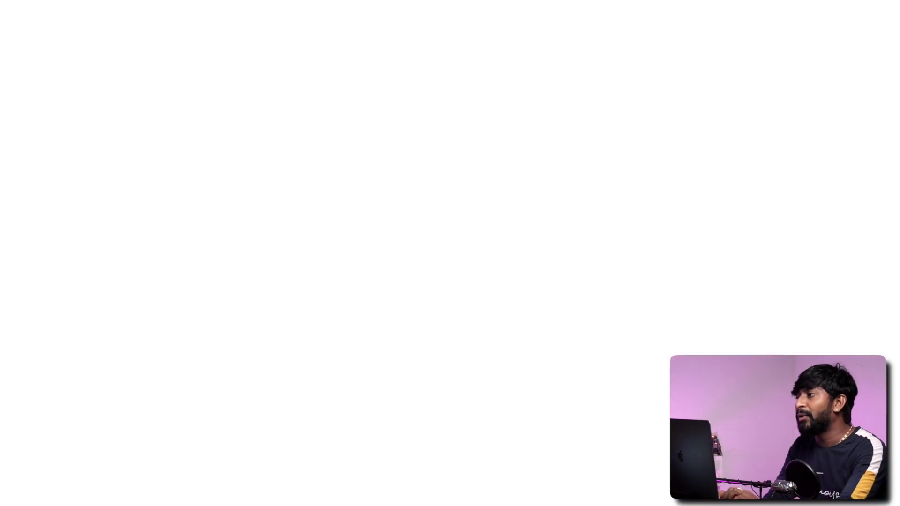
left_click(514, 14)
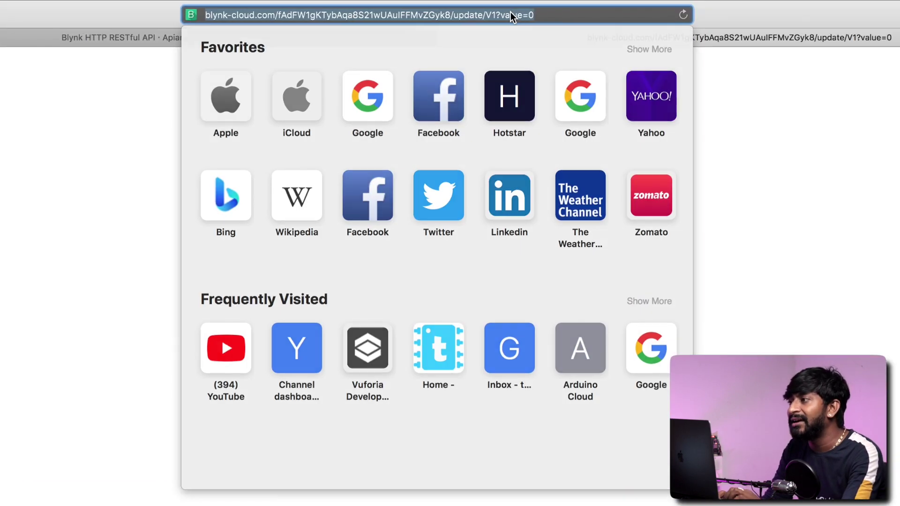
double_click(359, 17)
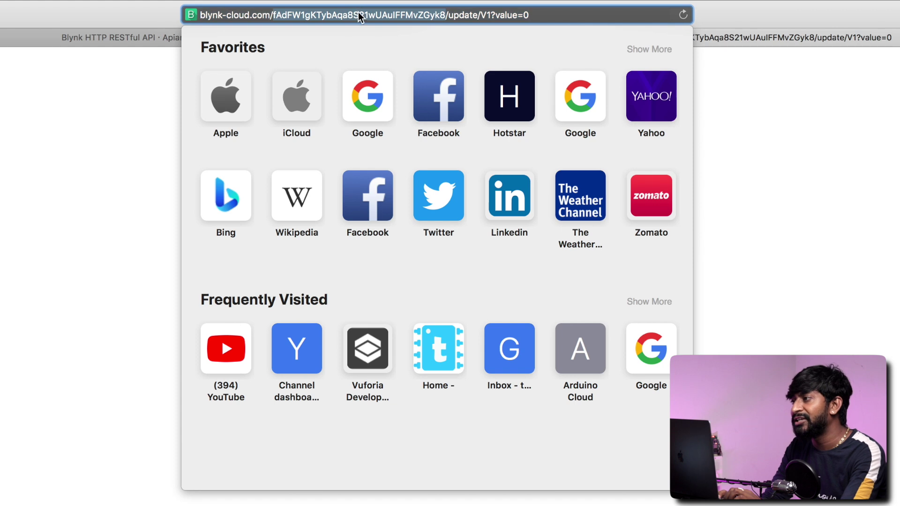
double_click(486, 16)
double_click(526, 15)
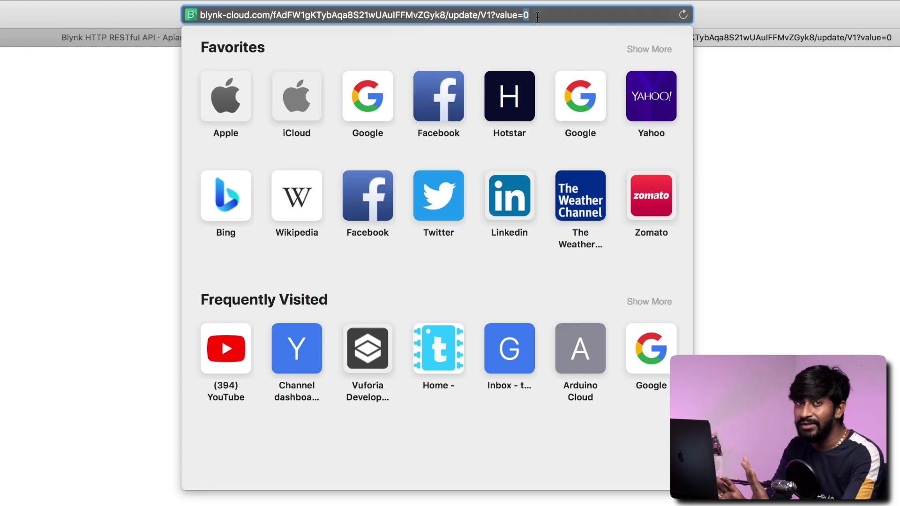
left_click(556, 18)
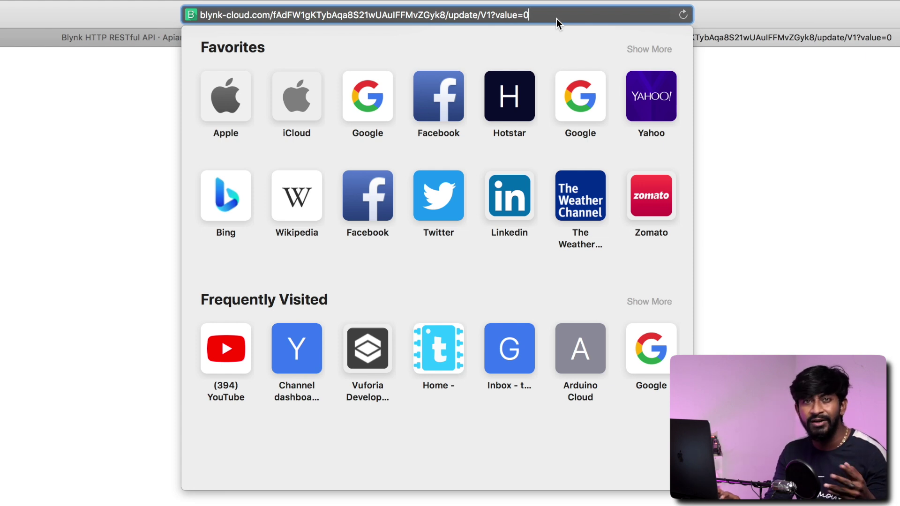
Copy the Blynk update URL for pin V1 with value=0, including its auth token, into the First script's Url_on field in Unity
left_click_drag(555, 19, 189, 18)
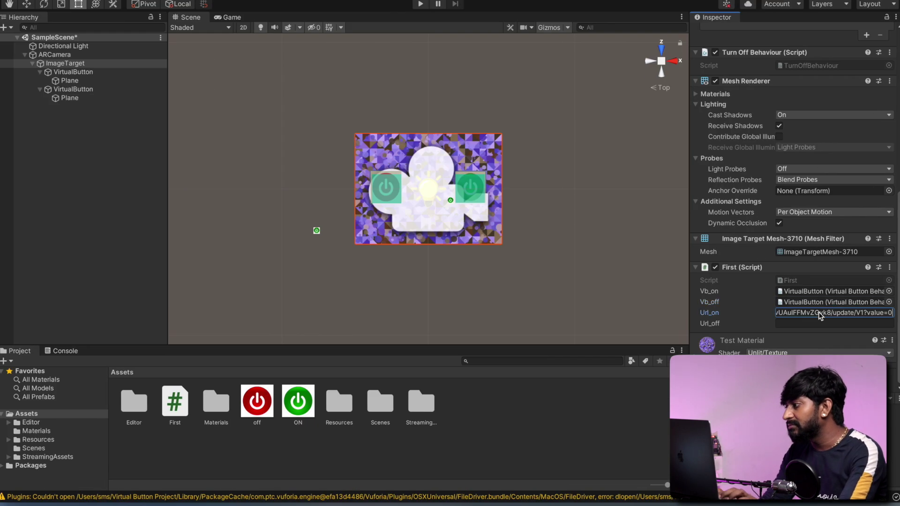
left_click(818, 311)
key("super+v")
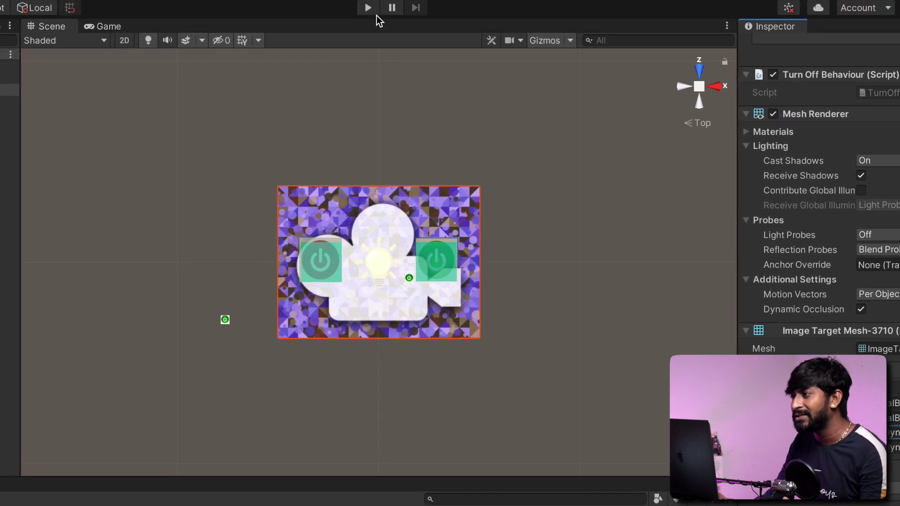
Run the scene in Play mode to test the virtual buttons with the printed image target and show the Console messages
left_click(368, 8)
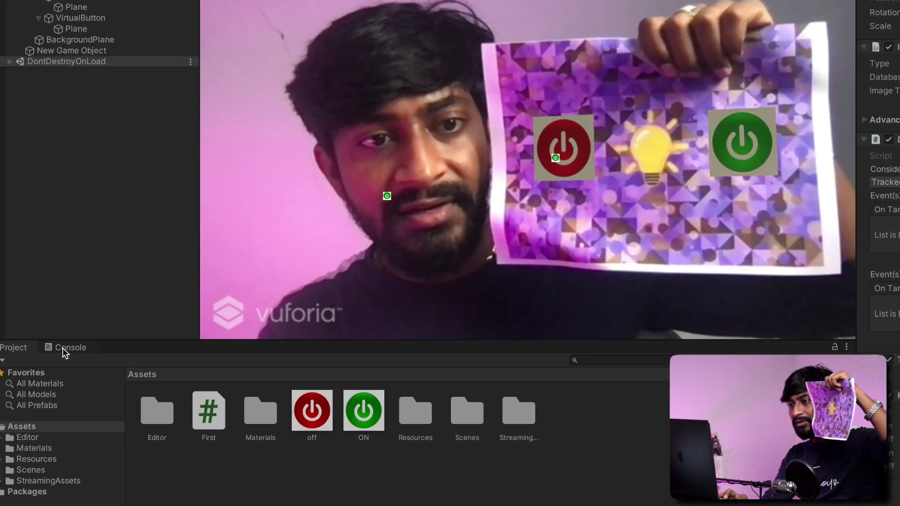
left_click(63, 347)
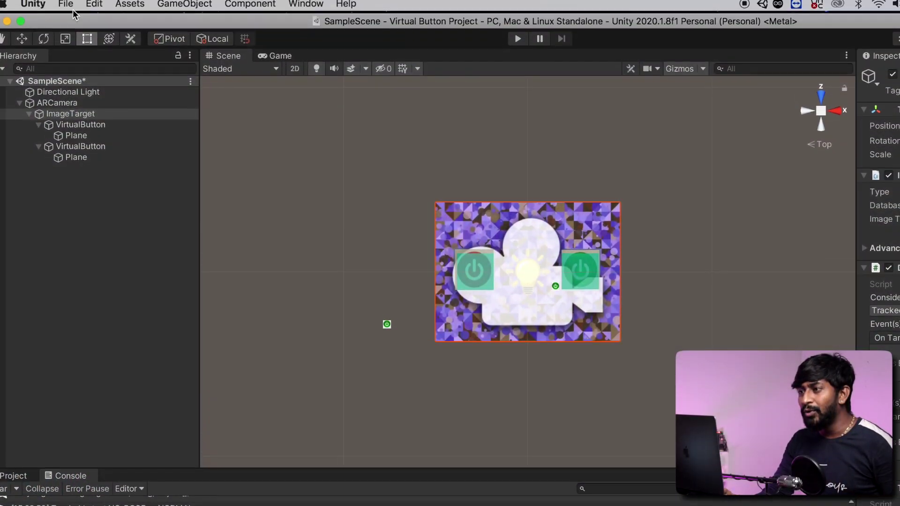
Open the project's Build Settings and switch the build platform to Android
left_click(72, 8)
left_click(92, 140)
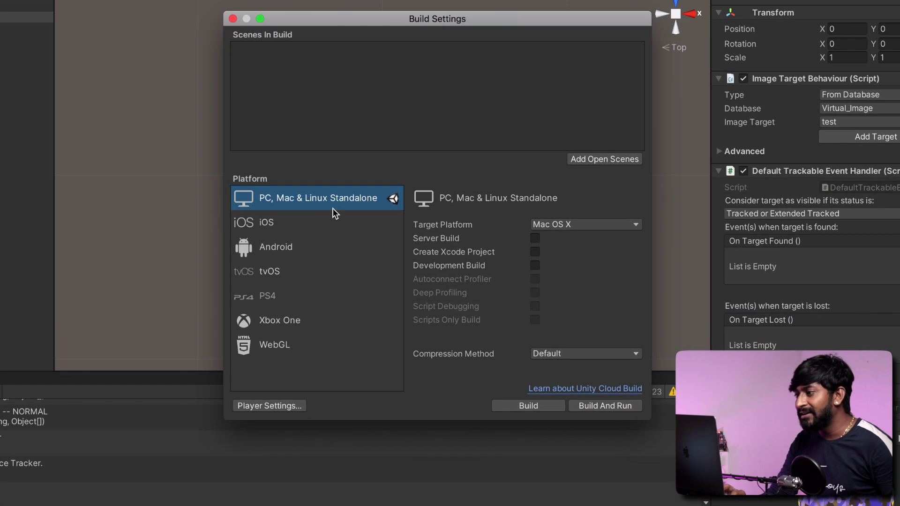
left_click(287, 249)
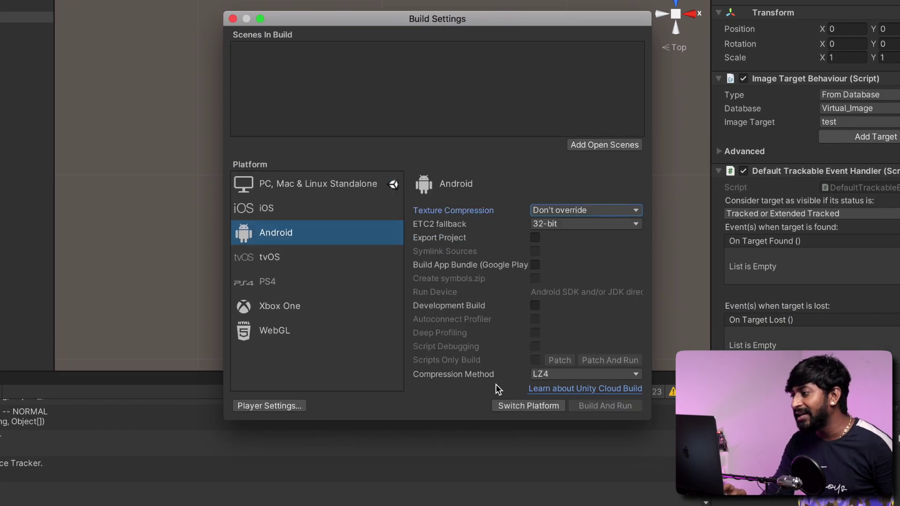
left_click(528, 406)
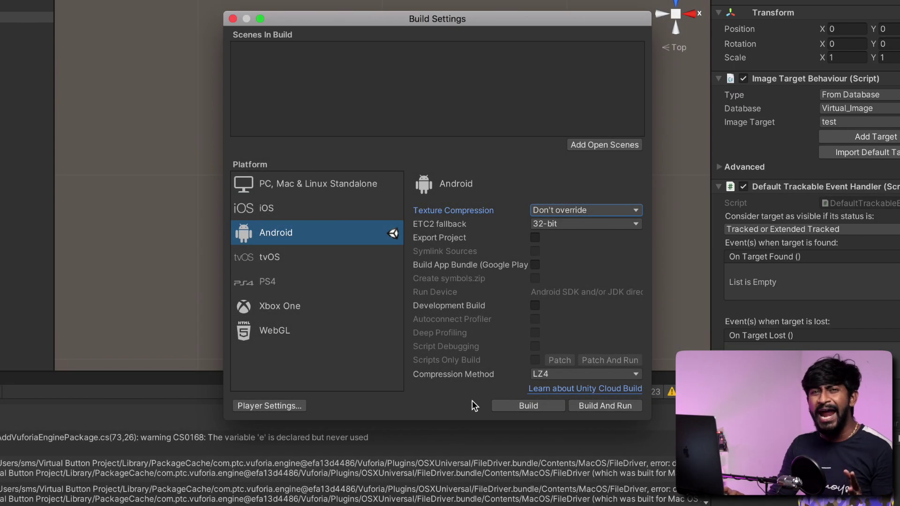
Build the Android app, saving it as "Virtual World" in the Virtual Button Project folder
left_click(524, 406)
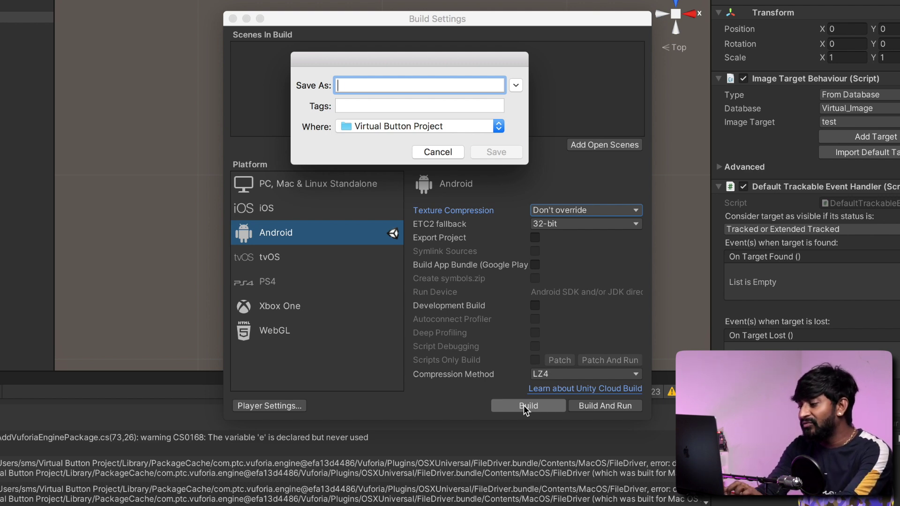
type("Virtual World")
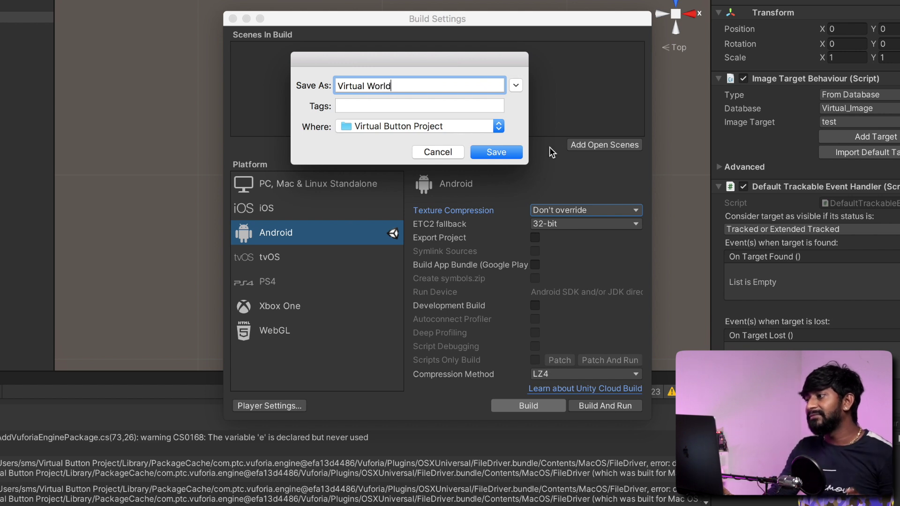
left_click(501, 154)
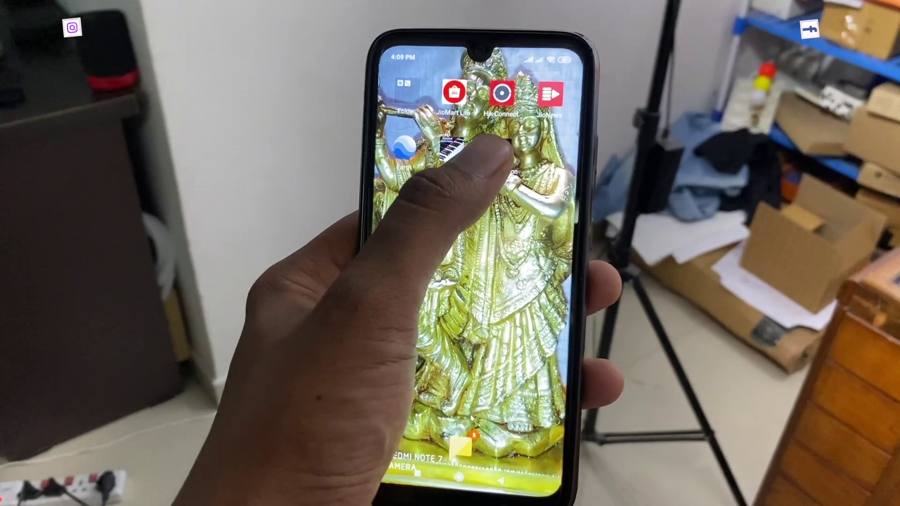
left_click(497, 149)
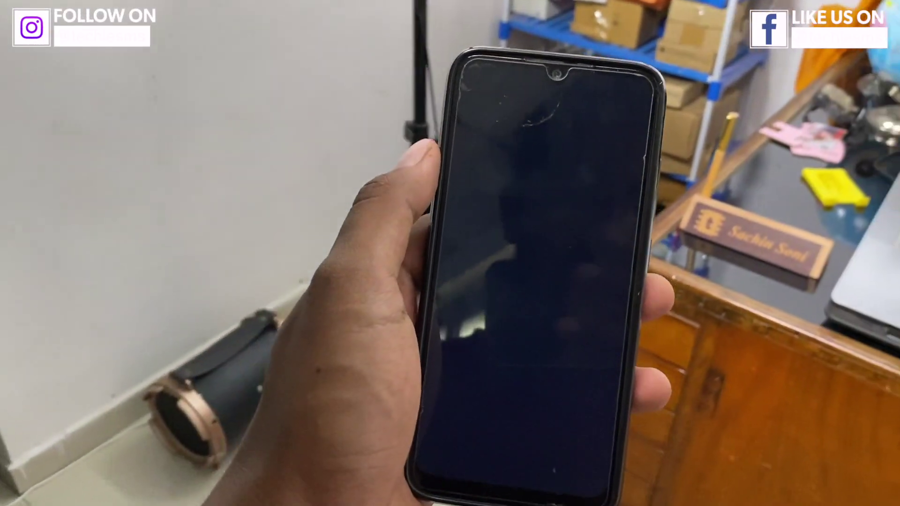